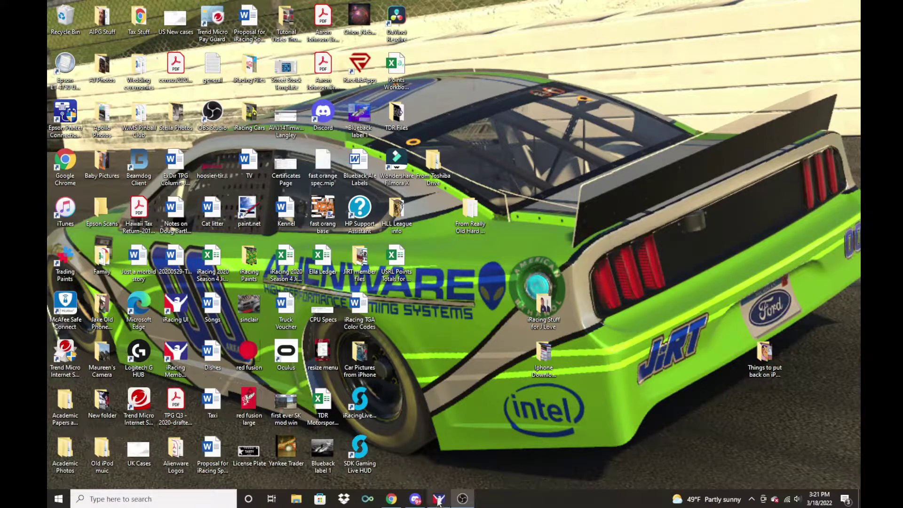
# Step: Open the Legends Ford '34 Coupe details from iRacing's My Content owned-cars grid
pyautogui.click(440, 498)
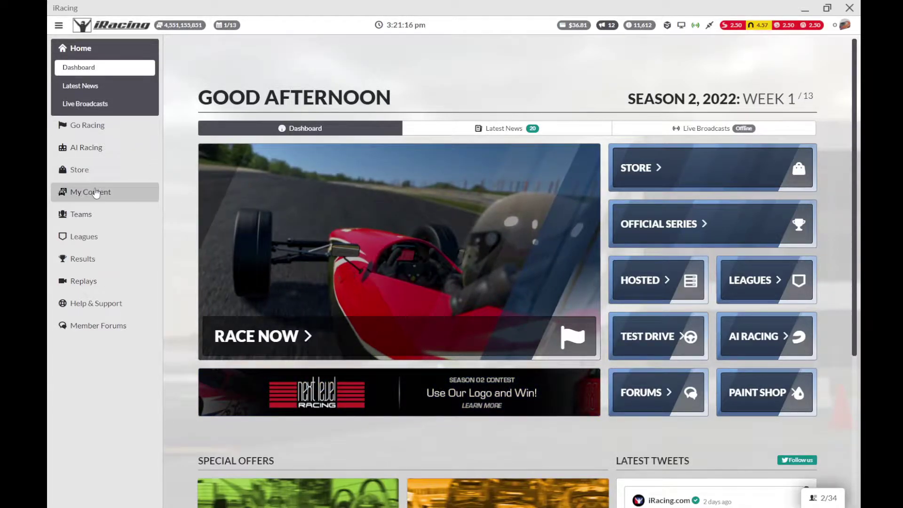
pyautogui.click(96, 194)
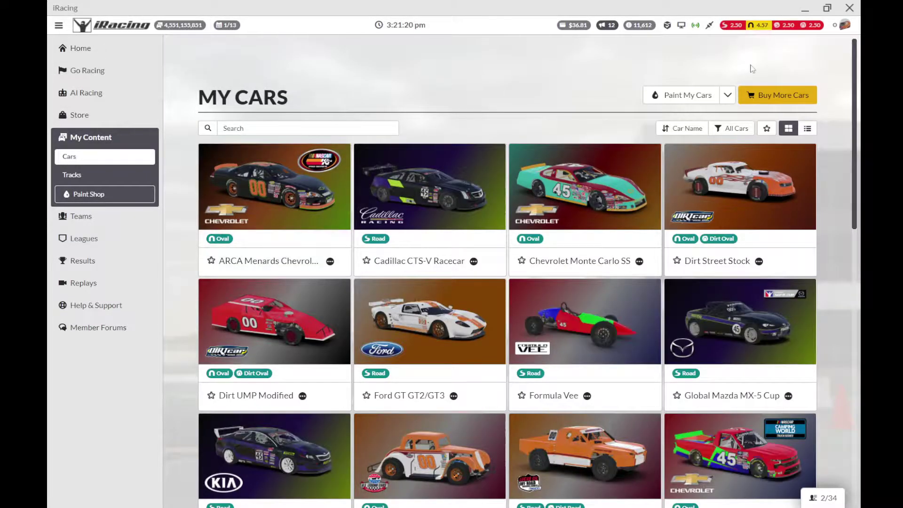
pyautogui.moveTo(854, 63); pyautogui.dragTo(861, 134)
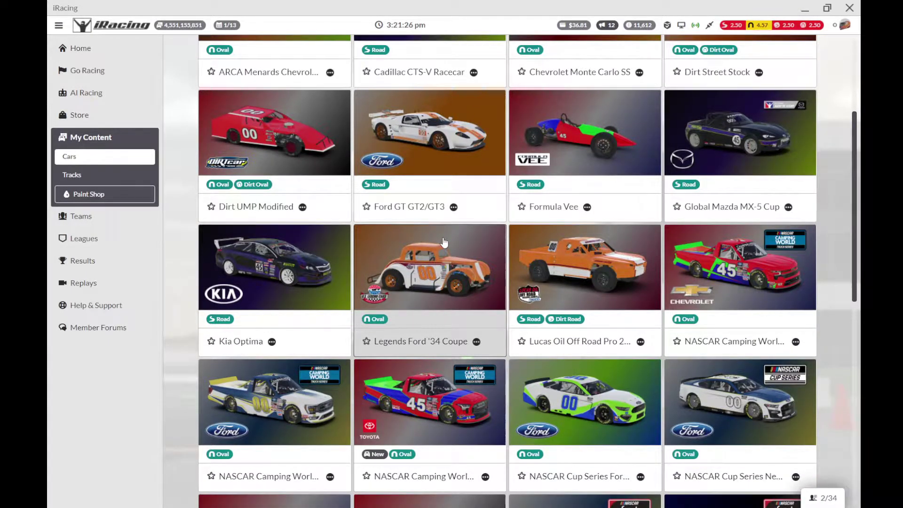
pyautogui.click(444, 244)
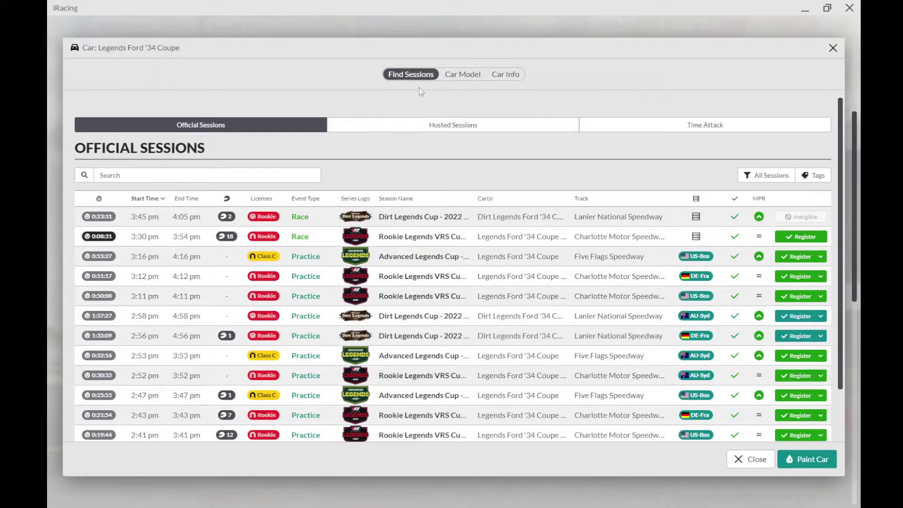
# Step: View the Legends Ford '34 Coupe 3D model and preview paint schemes 14 and 12
pyautogui.click(462, 77)
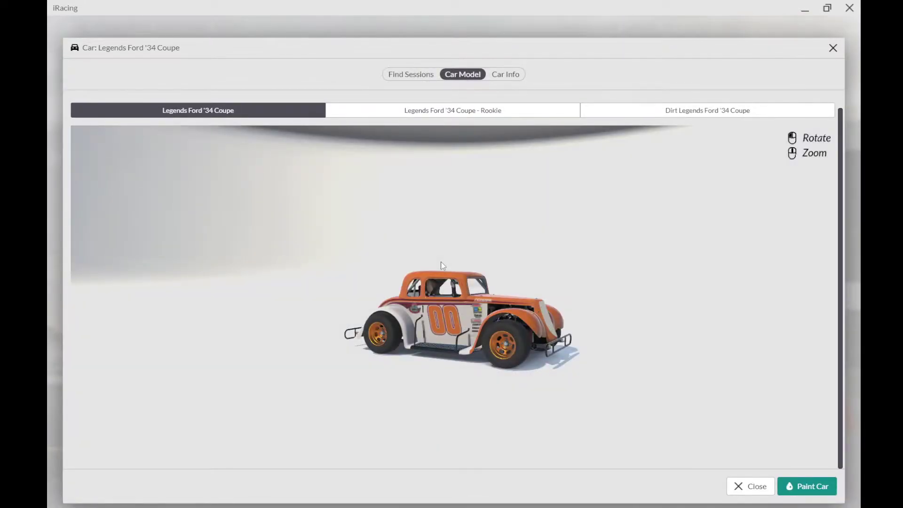
pyautogui.moveTo(450, 159)
pyautogui.mouseDown()
pyautogui.moveTo(466, 234)
pyautogui.moveTo(458, 162)
pyautogui.mouseUp()
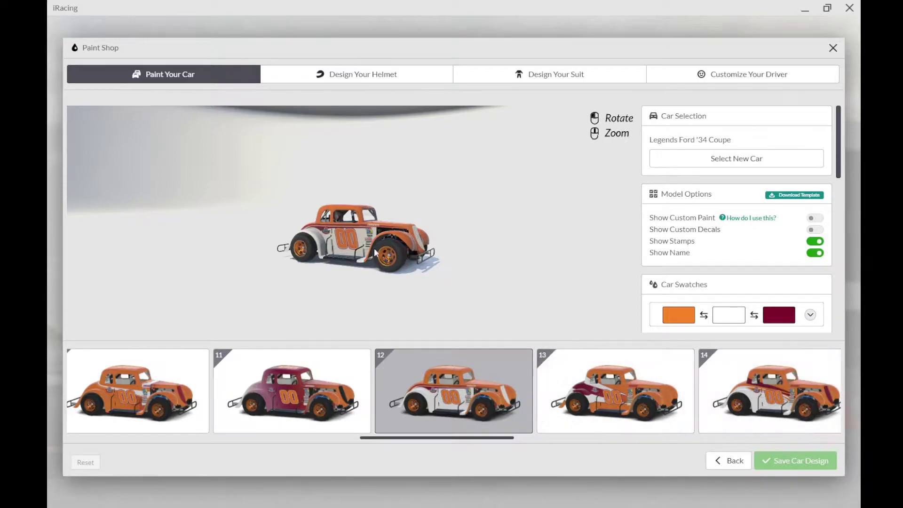
pyautogui.click(787, 386)
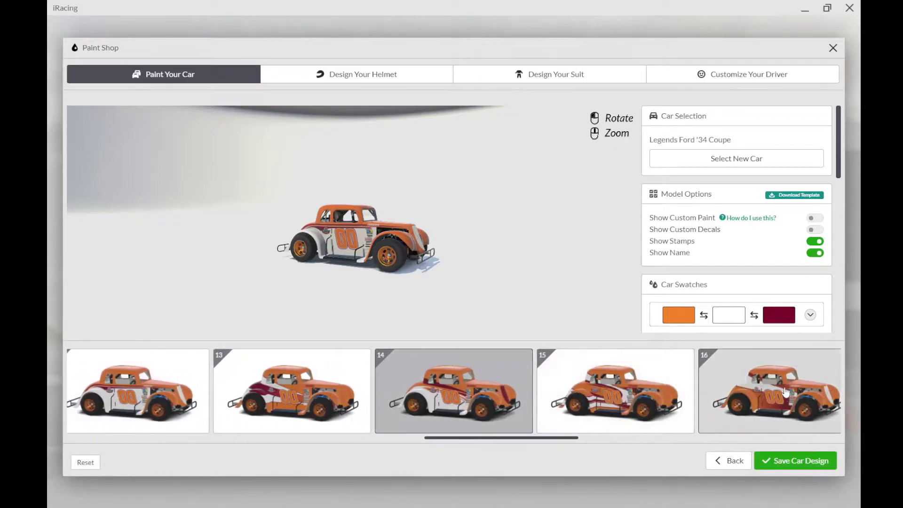
pyautogui.click(128, 392)
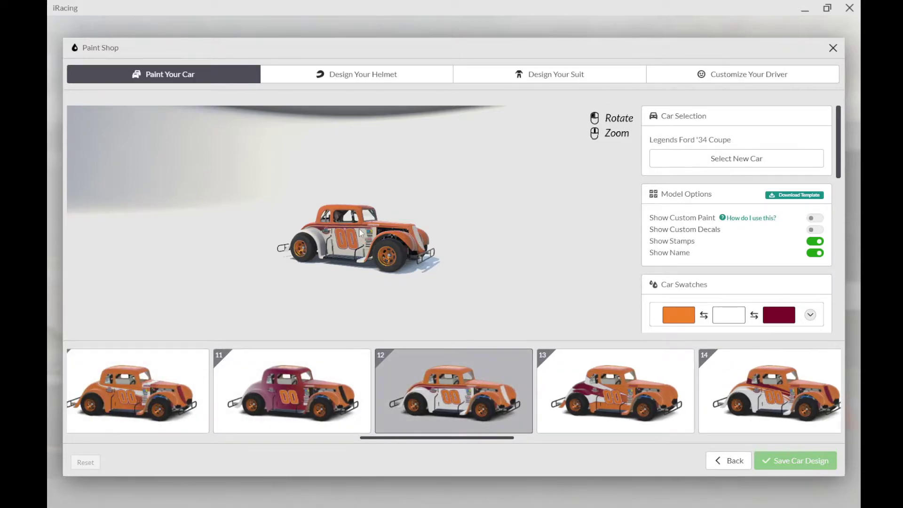
pyautogui.scroll(3, 360, 232)
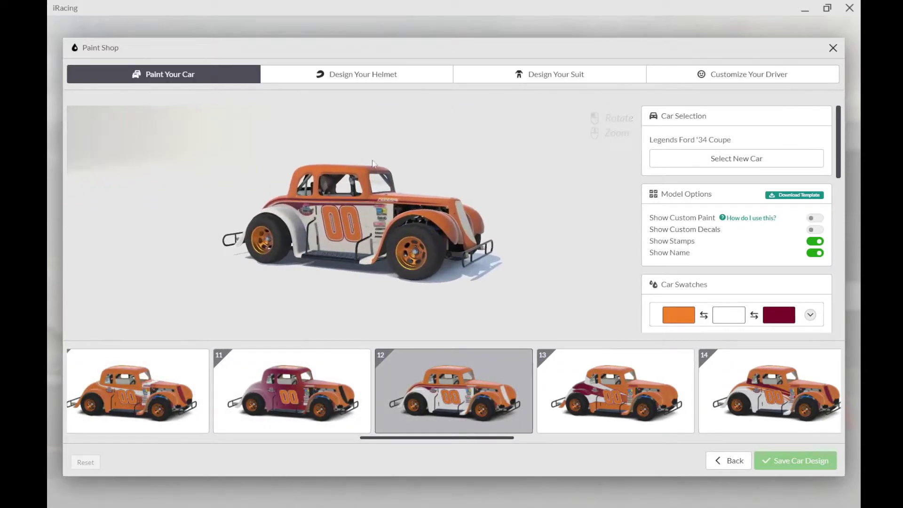
pyautogui.moveTo(363, 161)
pyautogui.mouseDown()
pyautogui.moveTo(286, 169)
pyautogui.moveTo(189, 160)
pyautogui.mouseUp()
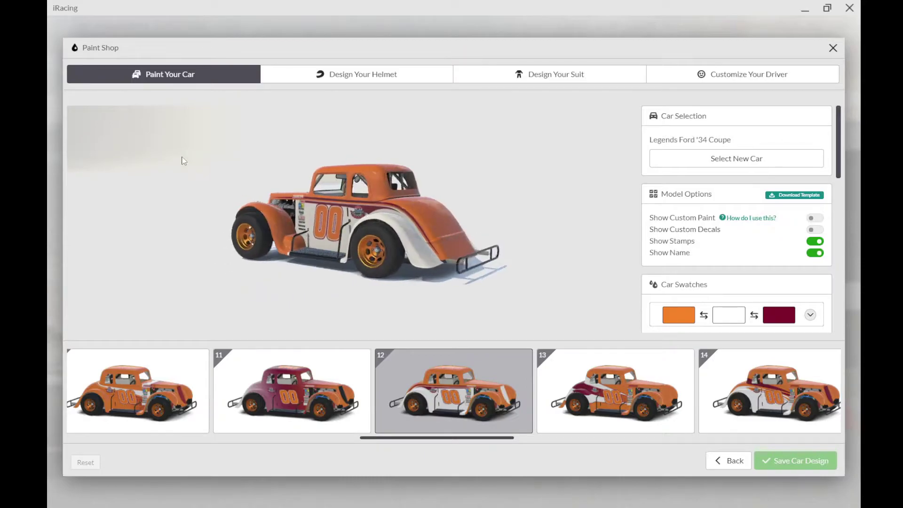
# Step: Return to the car model, rotate it to a side view, and minimize iRacing
pyautogui.click(733, 461)
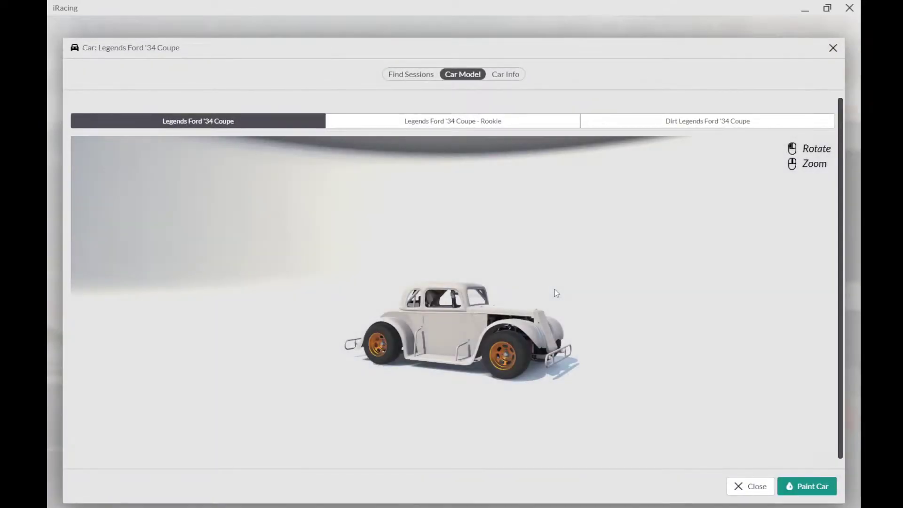
pyautogui.moveTo(463, 208)
pyautogui.mouseDown()
pyautogui.moveTo(314, 190)
pyautogui.moveTo(307, 209)
pyautogui.mouseUp()
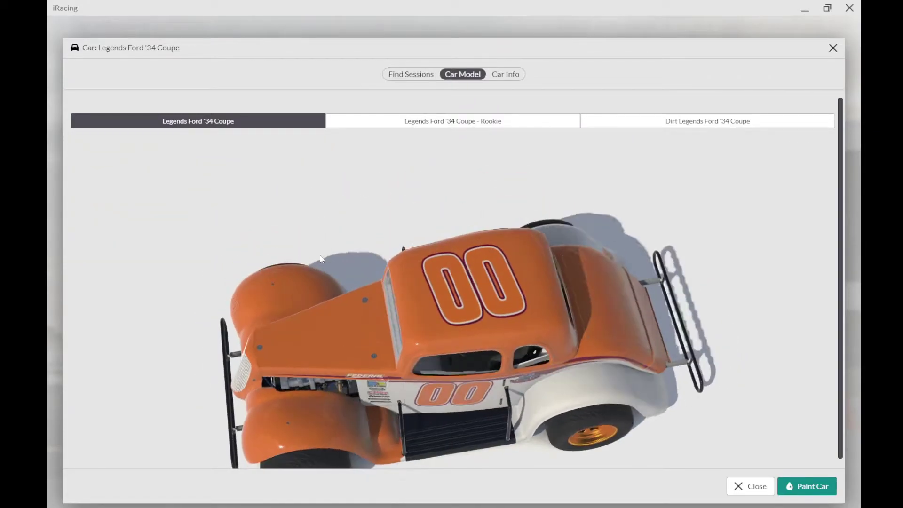
pyautogui.click(805, 8)
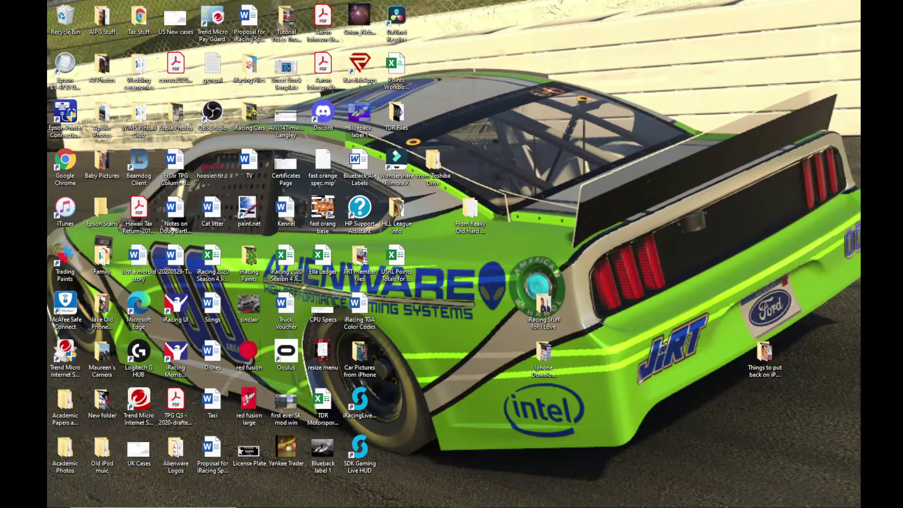
# Step: Dismiss the OBS Studio already-running warning and launch paint.net from the Start menu
pyautogui.click(58, 499)
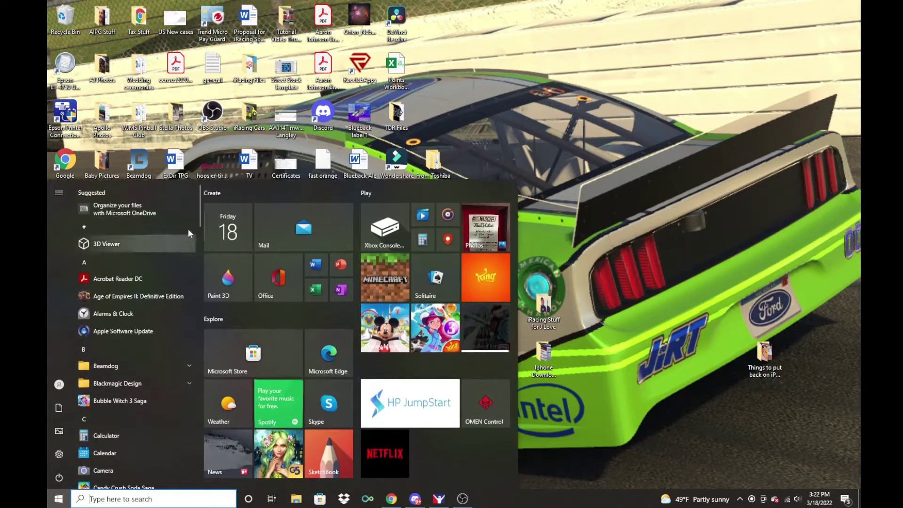
pyautogui.moveTo(199, 207); pyautogui.dragTo(211, 359)
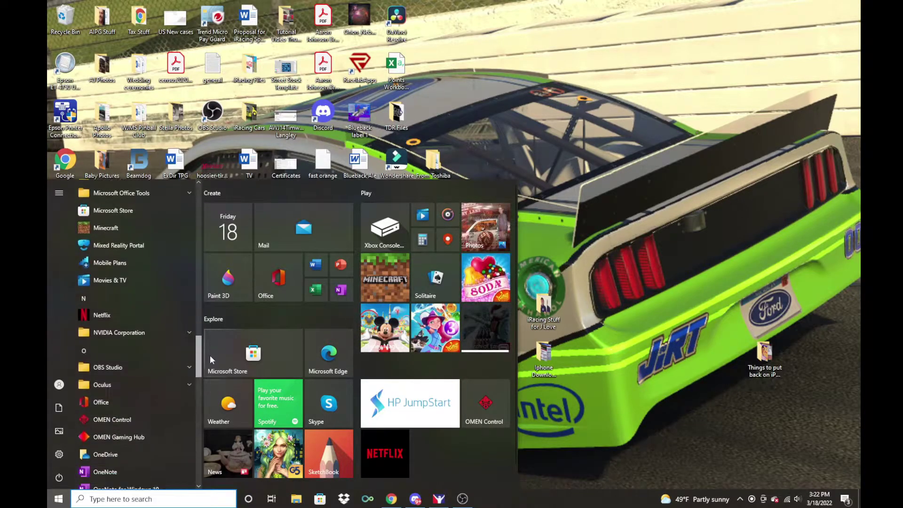
pyautogui.click(189, 336)
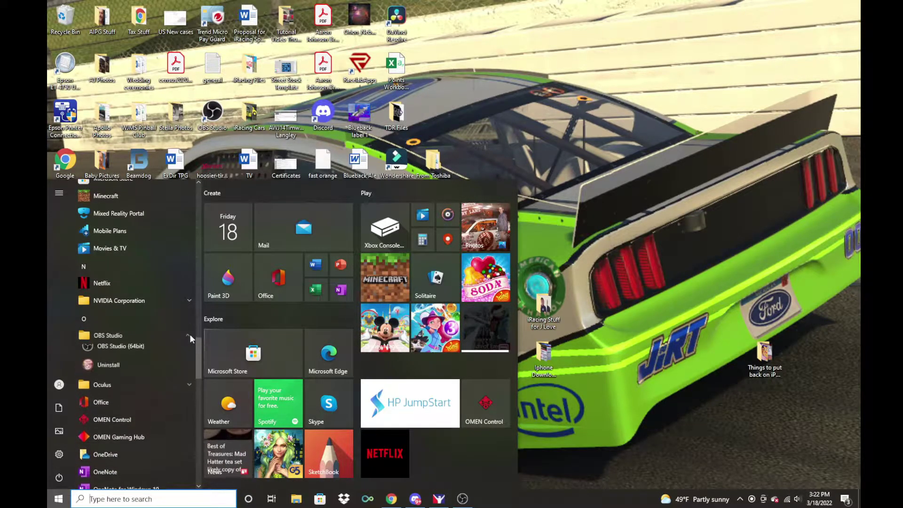
pyautogui.click(133, 353)
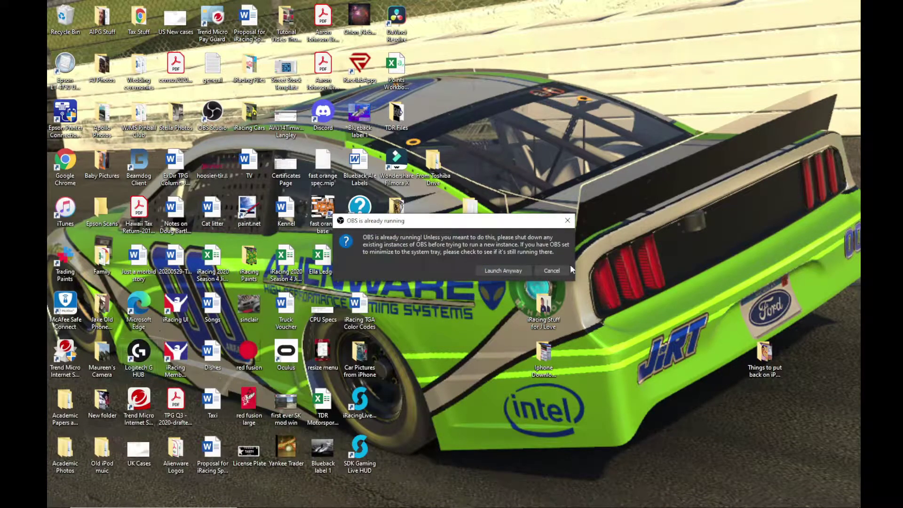
pyautogui.click(554, 270)
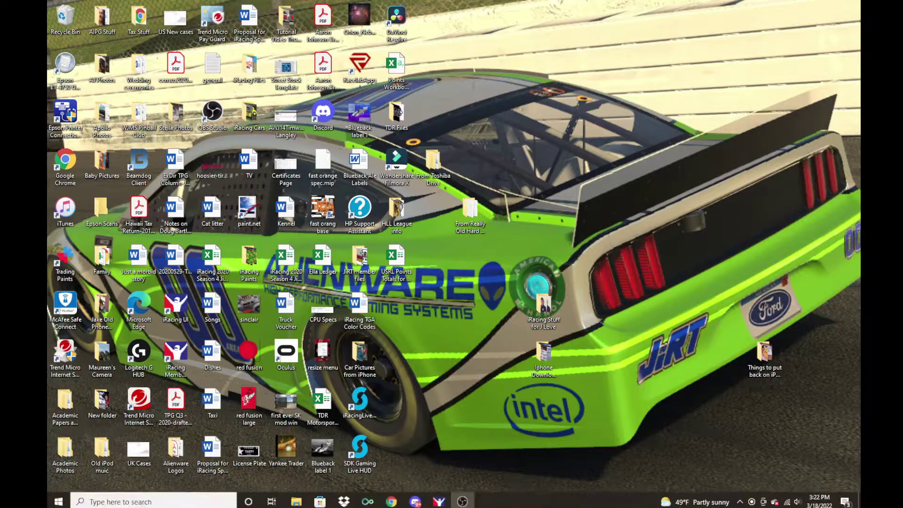
pyautogui.click(56, 499)
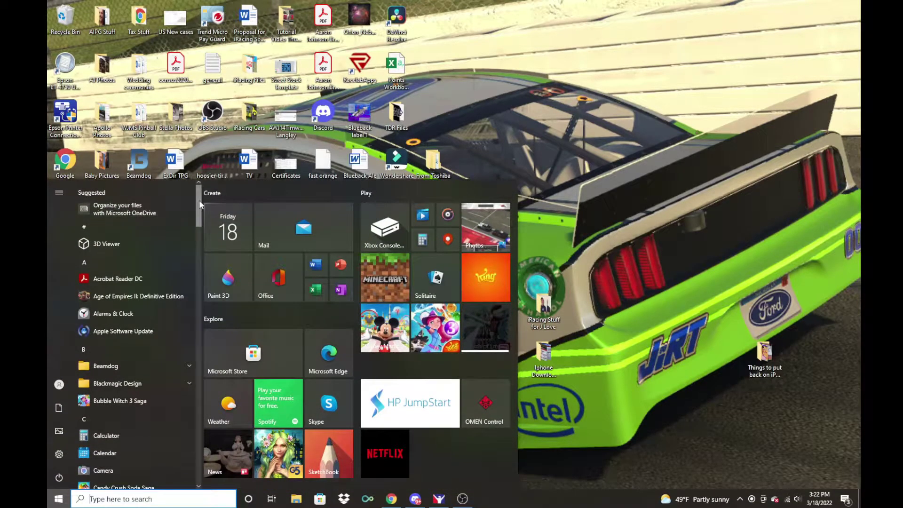
pyautogui.moveTo(199, 199); pyautogui.dragTo(201, 372)
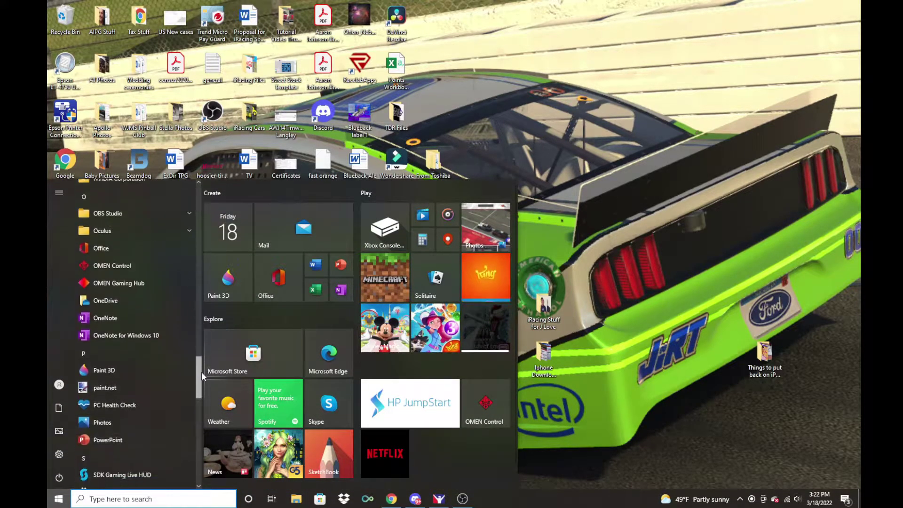
pyautogui.click(105, 366)
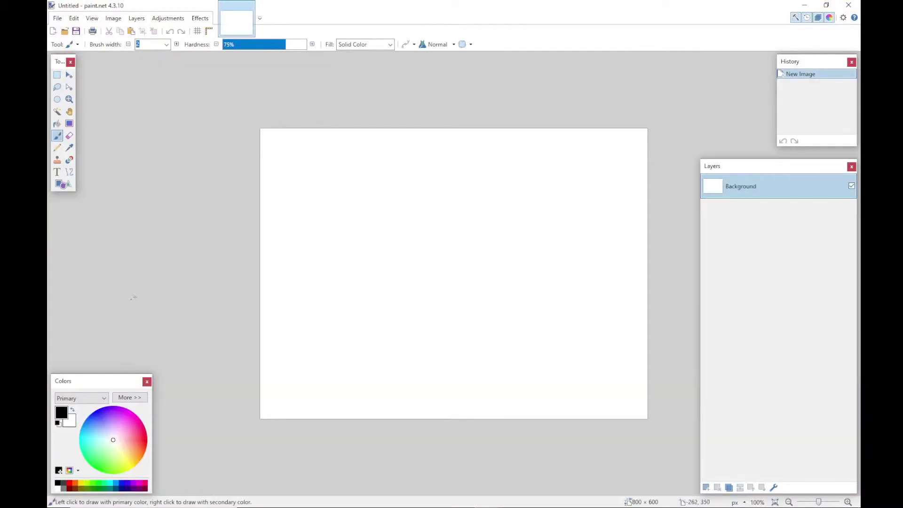
# Step: Open Fast Orange 4 Base.tga and Fast Orange 4 Project.pdn from the recent files list
pyautogui.click(59, 19)
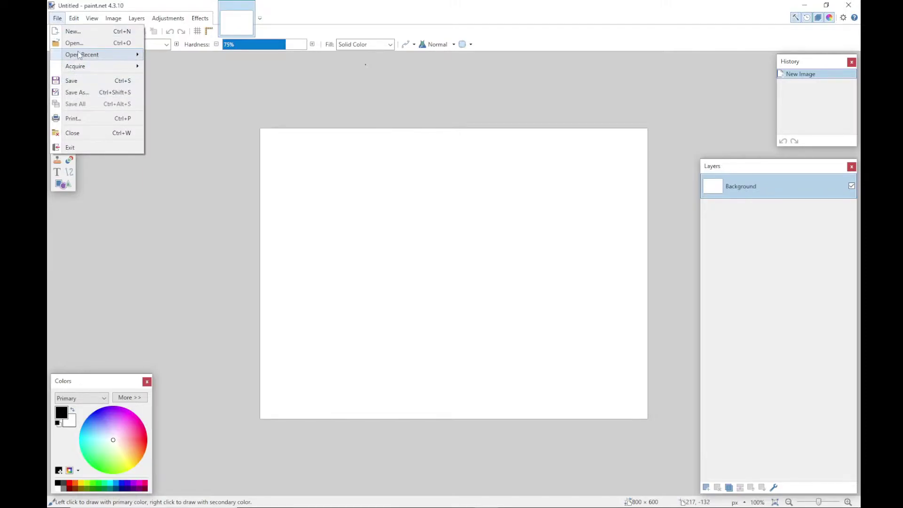
pyautogui.moveTo(82, 54)
pyautogui.click(204, 69)
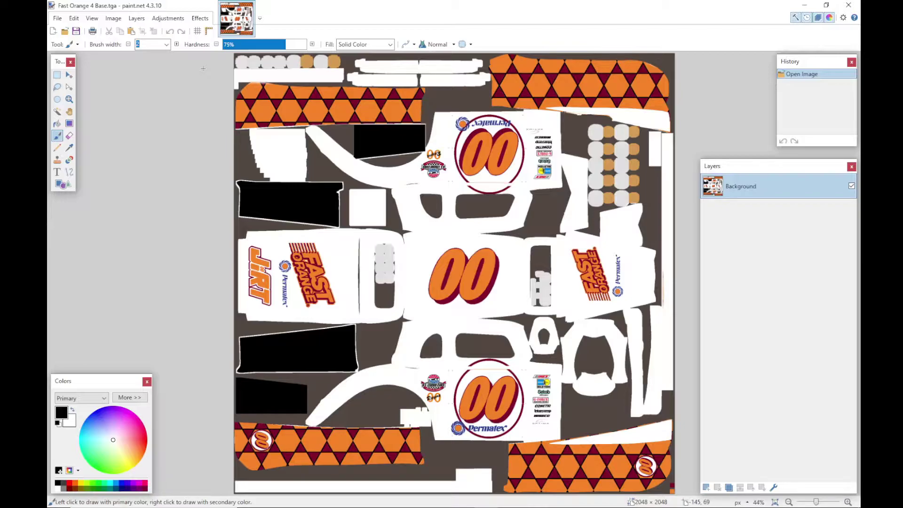
pyautogui.click(58, 18)
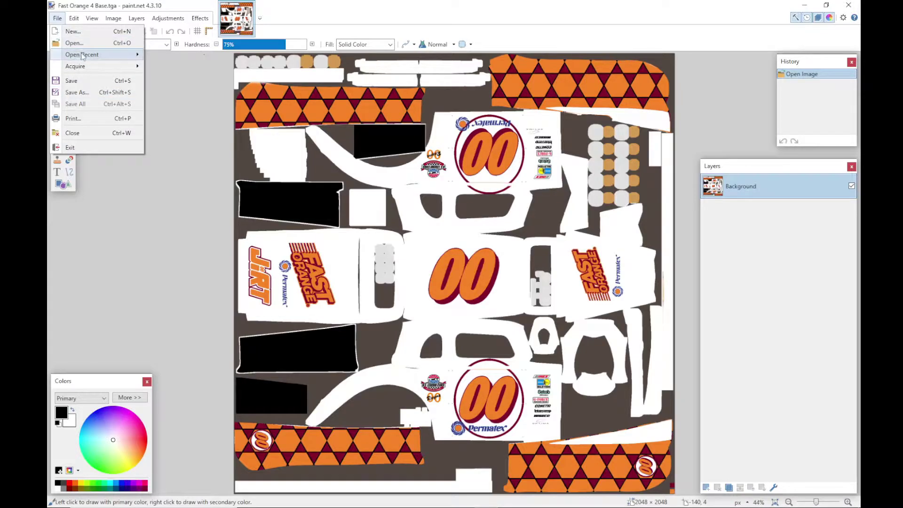
pyautogui.moveTo(82, 55)
pyautogui.click(214, 104)
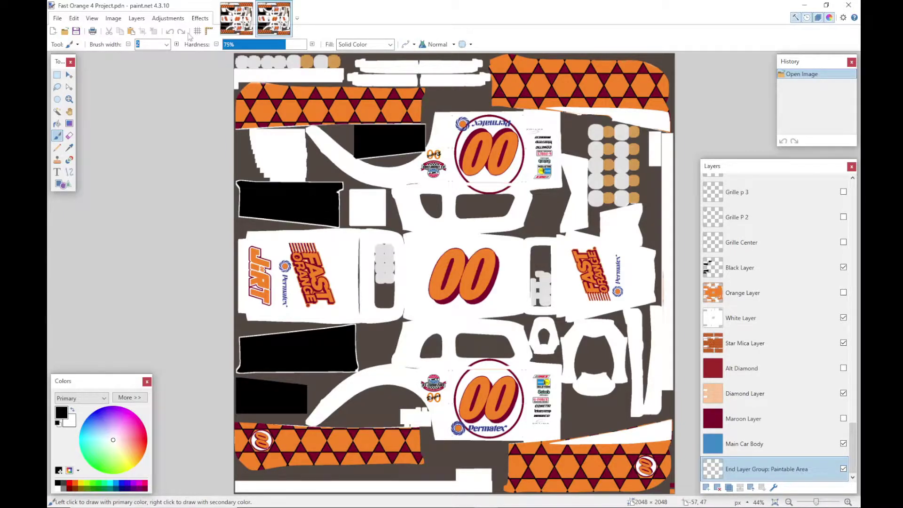
# Step: Save the design as TGA over Fast Orange 4 Base.tga, flattening, then undo the flatten
pyautogui.click(58, 18)
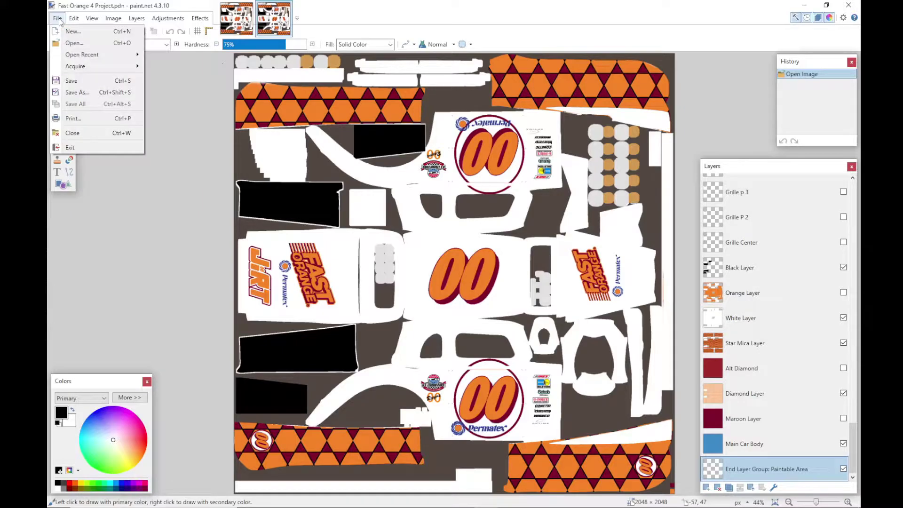
pyautogui.click(76, 92)
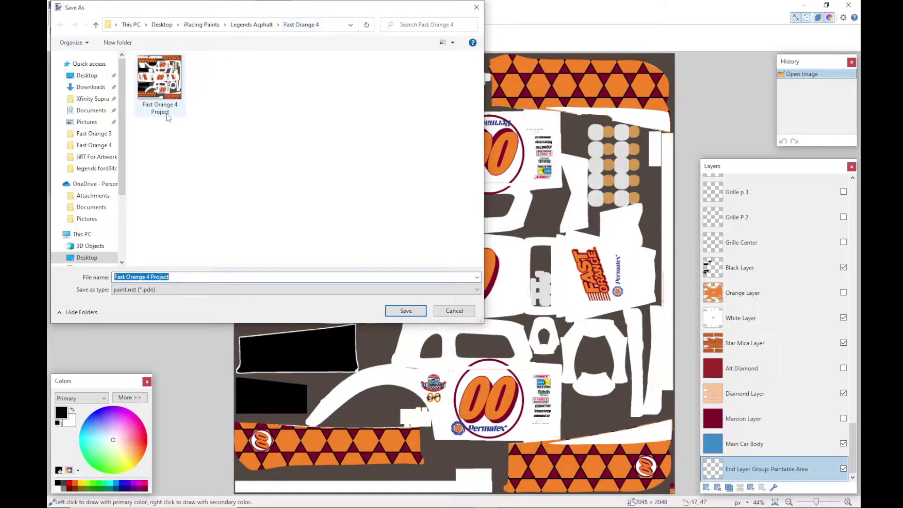
pyautogui.click(138, 289)
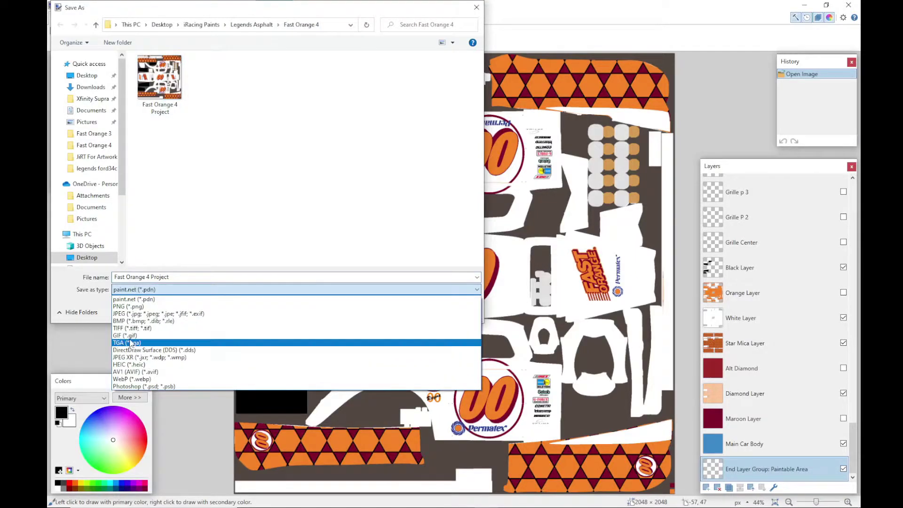
pyautogui.click(131, 341)
pyautogui.click(169, 100)
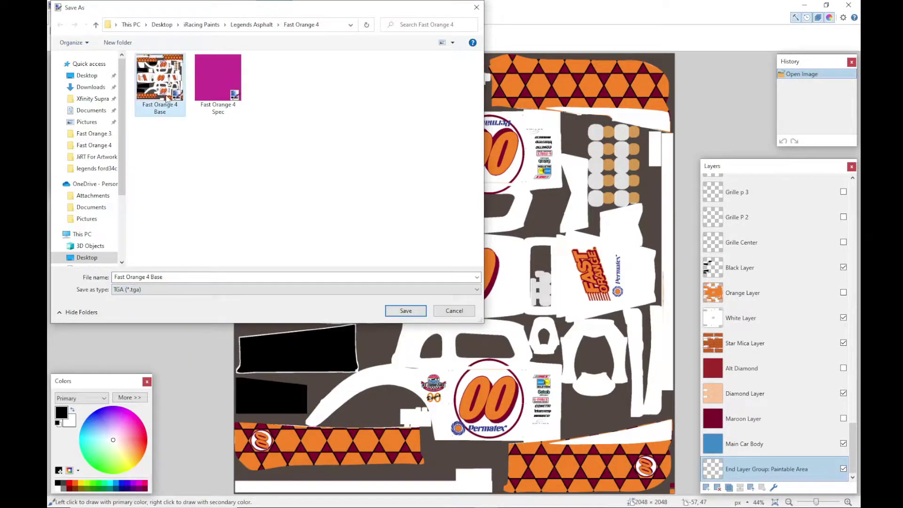
pyautogui.click(410, 311)
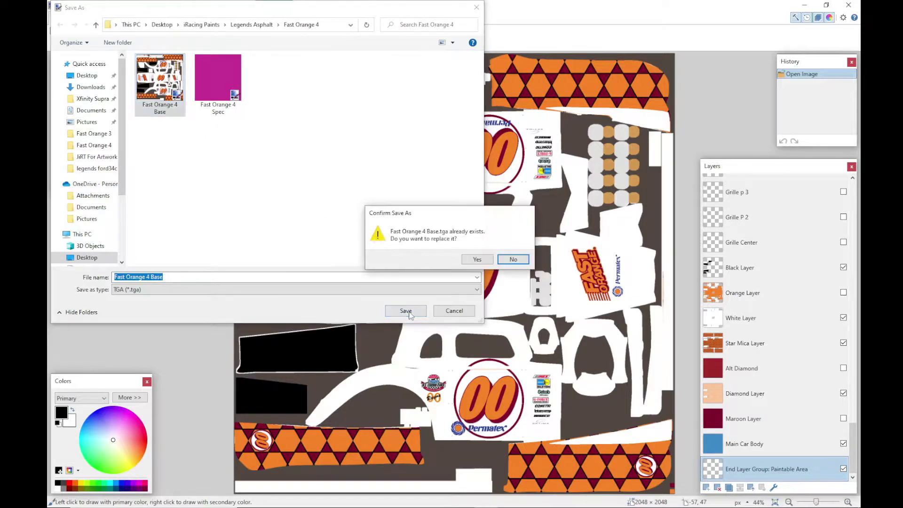
pyautogui.click(477, 260)
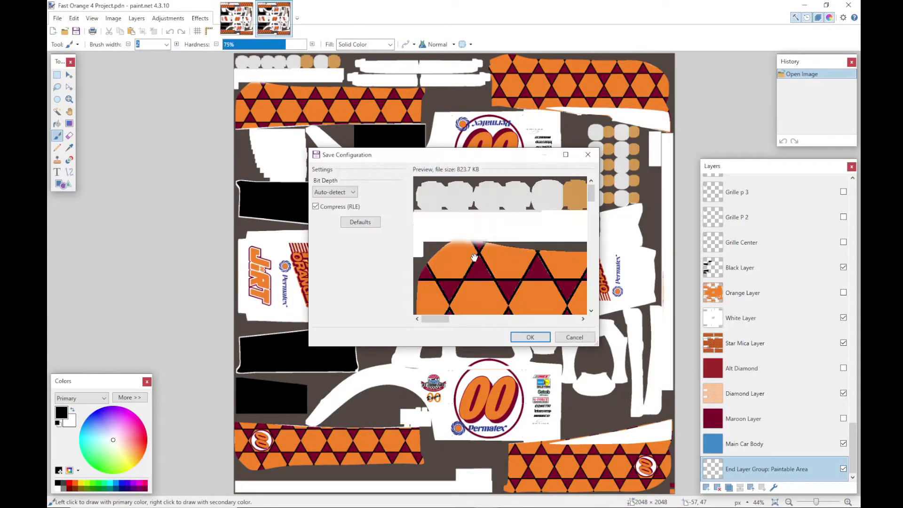
pyautogui.click(530, 338)
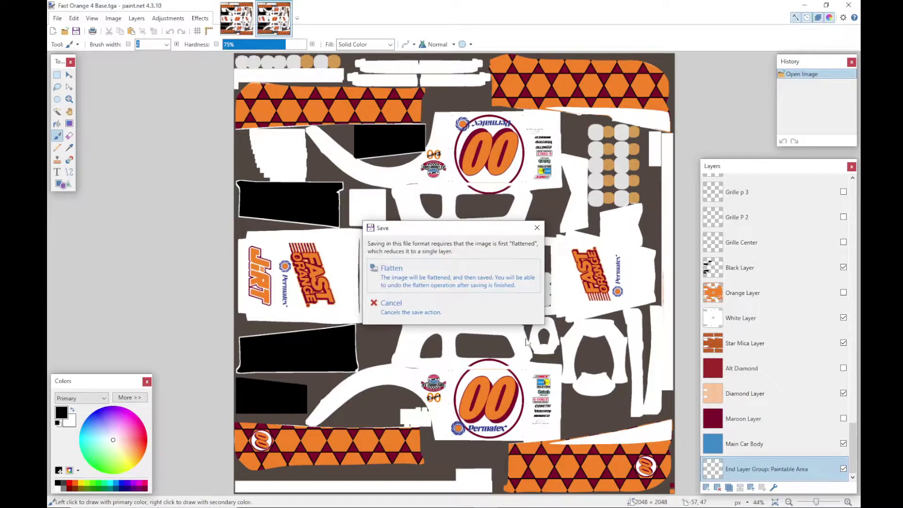
pyautogui.click(470, 278)
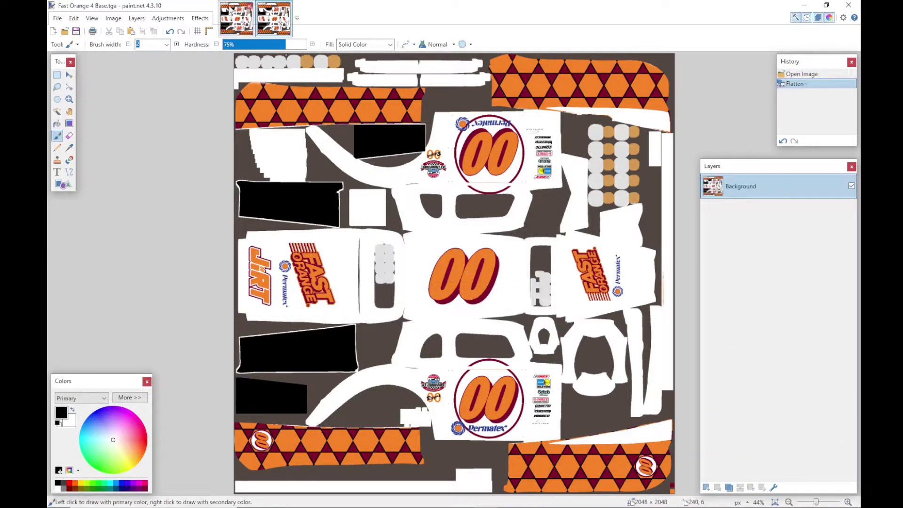
pyautogui.click(170, 31)
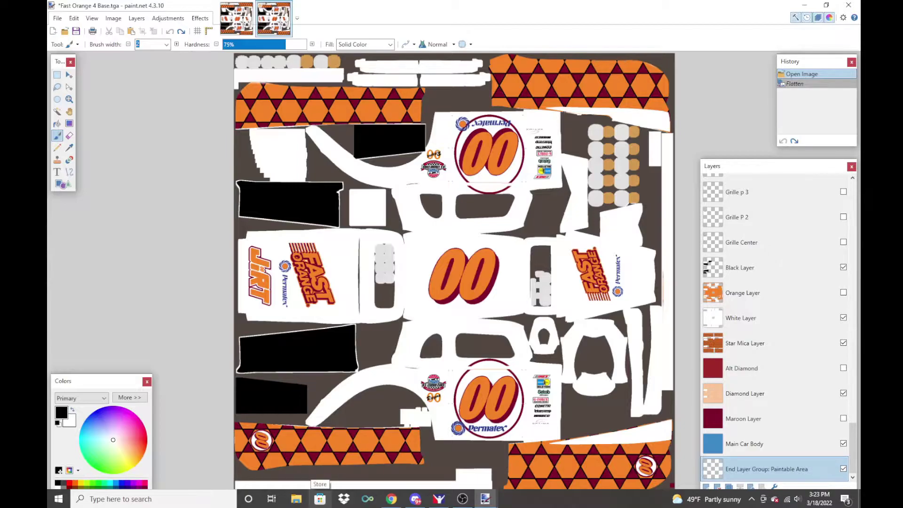
# Step: Copy Fast Orange 4 Base from Desktop > iRacing Paints > Legends Asphalt > Fast Orange 4
pyautogui.click(296, 500)
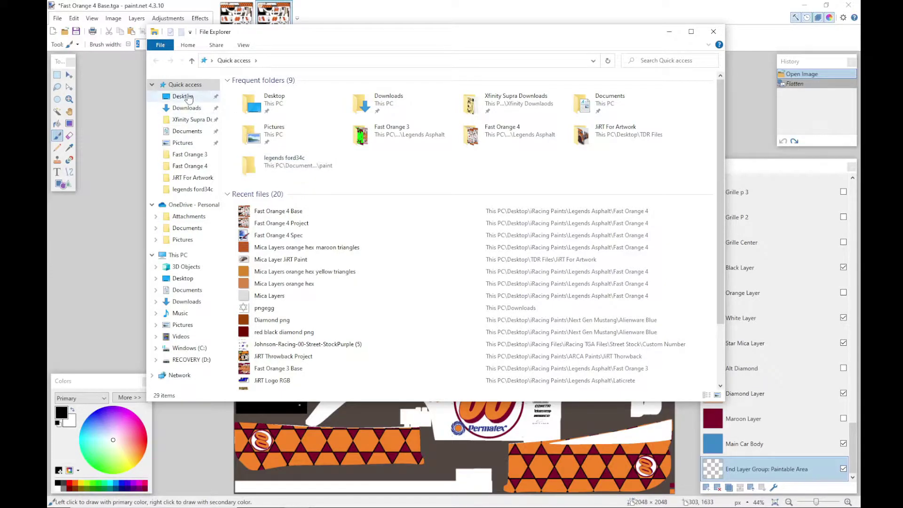
pyautogui.click(183, 96)
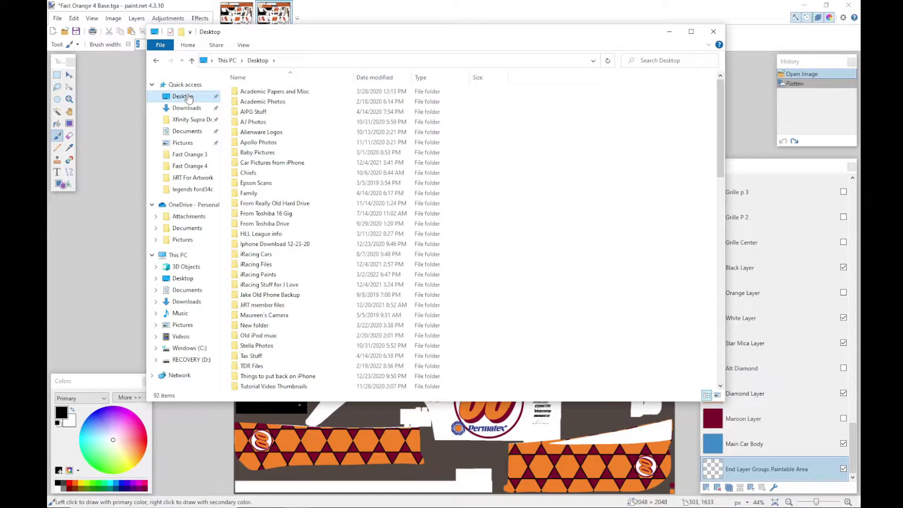
pyautogui.doubleClick(269, 276)
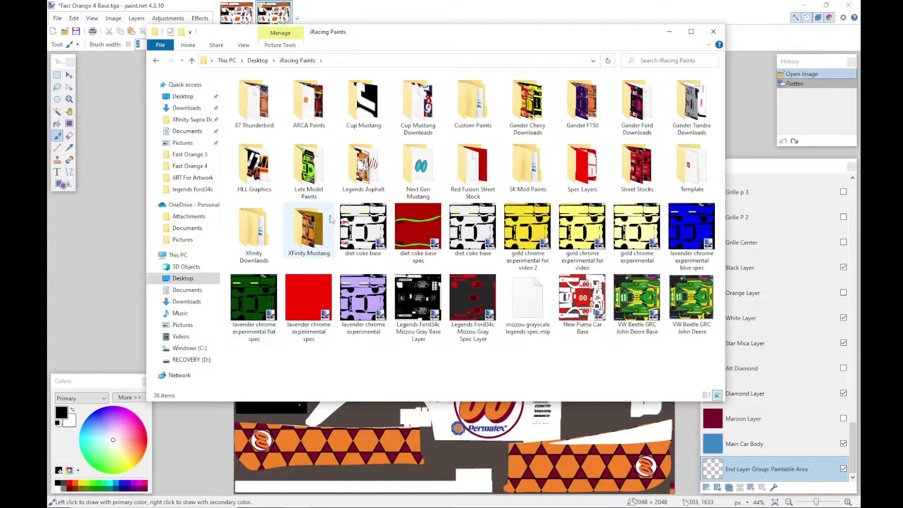
pyautogui.doubleClick(375, 163)
pyautogui.doubleClick(600, 106)
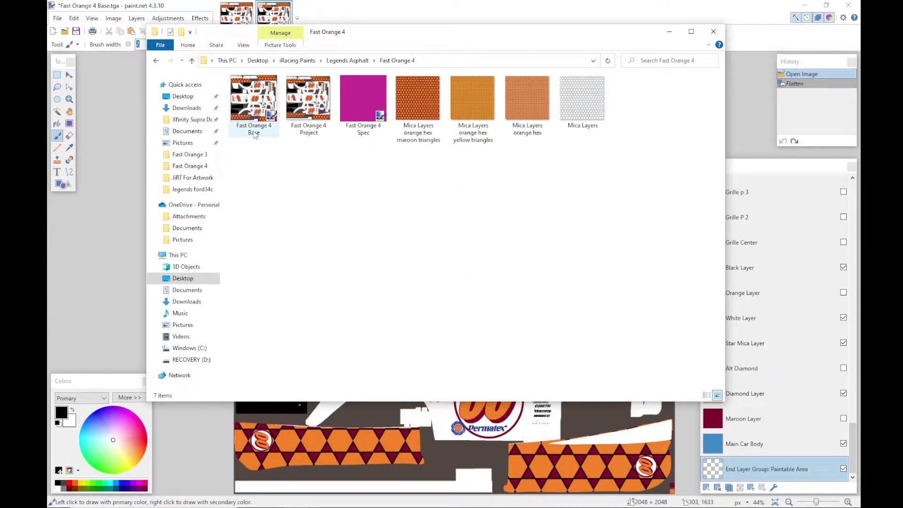
pyautogui.click(256, 133)
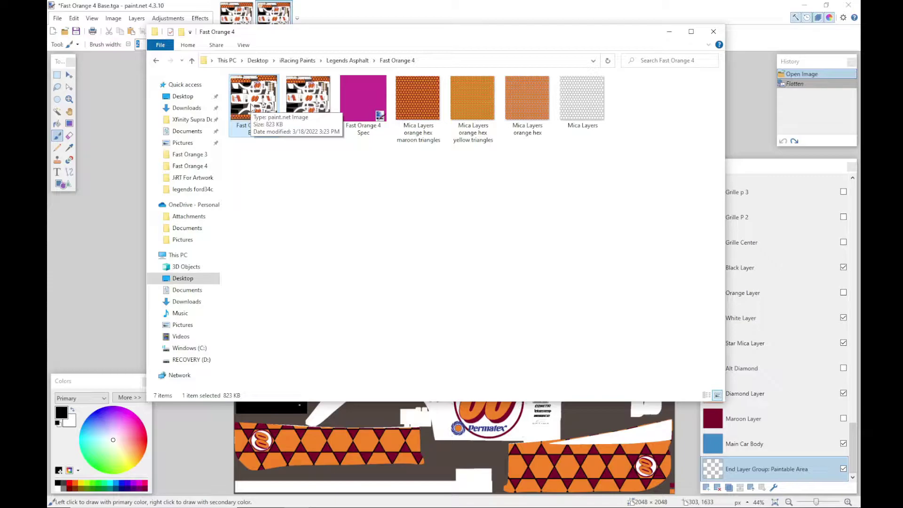
pyautogui.rightClick(250, 104)
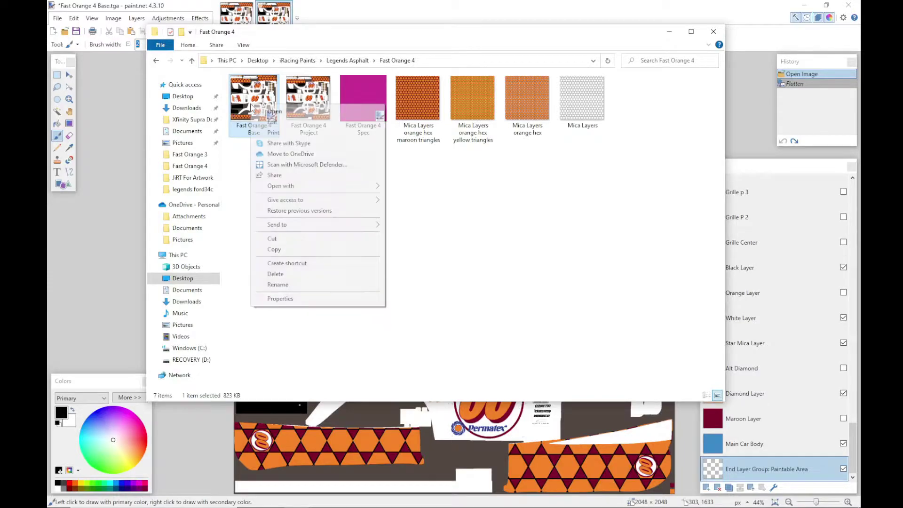
pyautogui.click(270, 249)
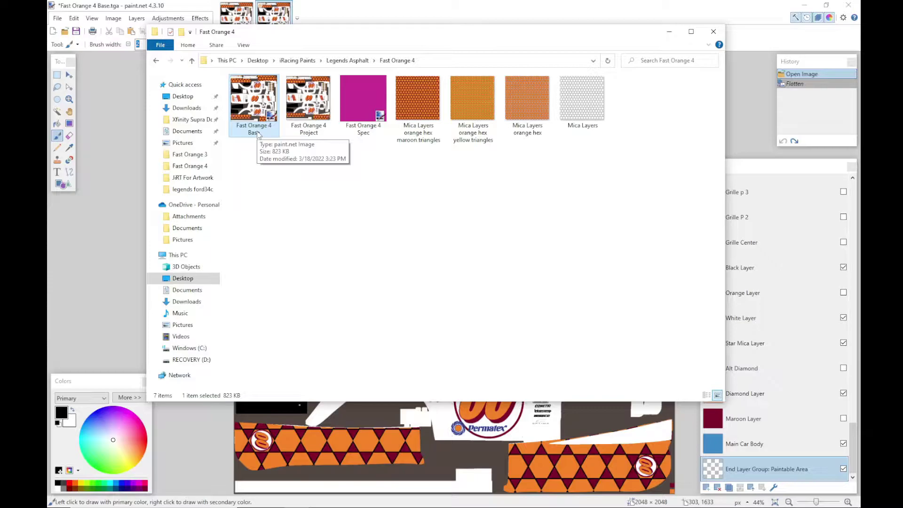
# Step: Paste the copied image into the empty Documents > iRacing > paint > legends ford34c folder
pyautogui.click(194, 132)
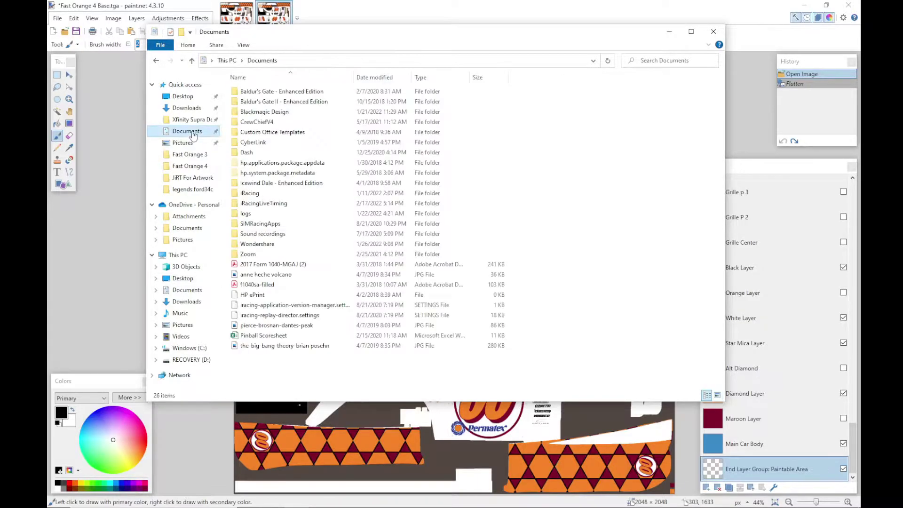
pyautogui.doubleClick(254, 198)
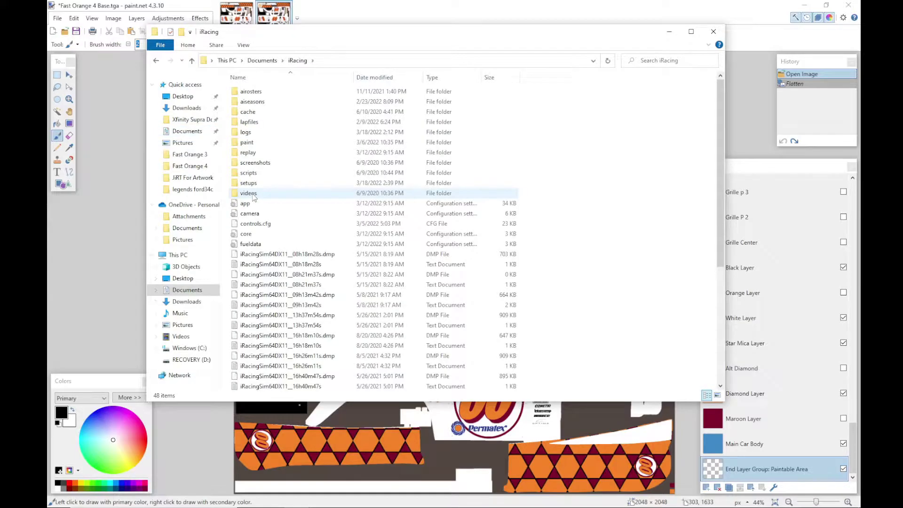
pyautogui.click(252, 144)
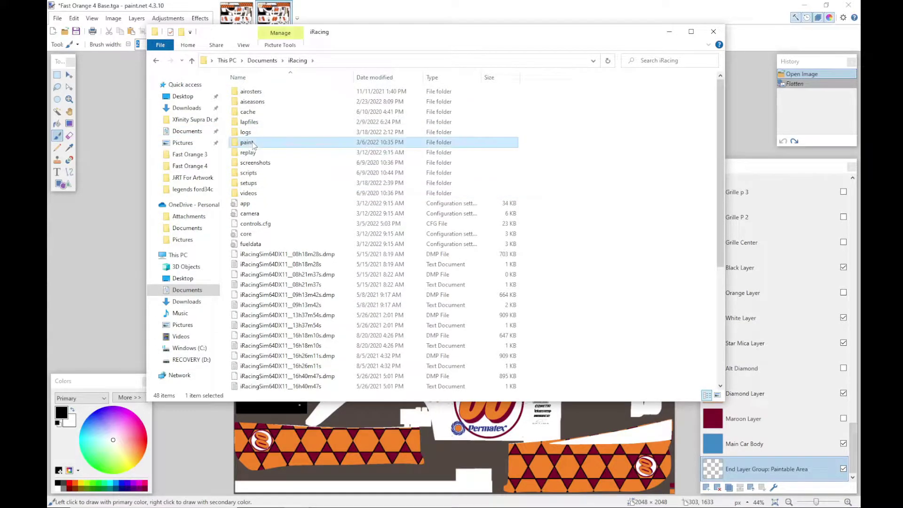
pyautogui.doubleClick(256, 144)
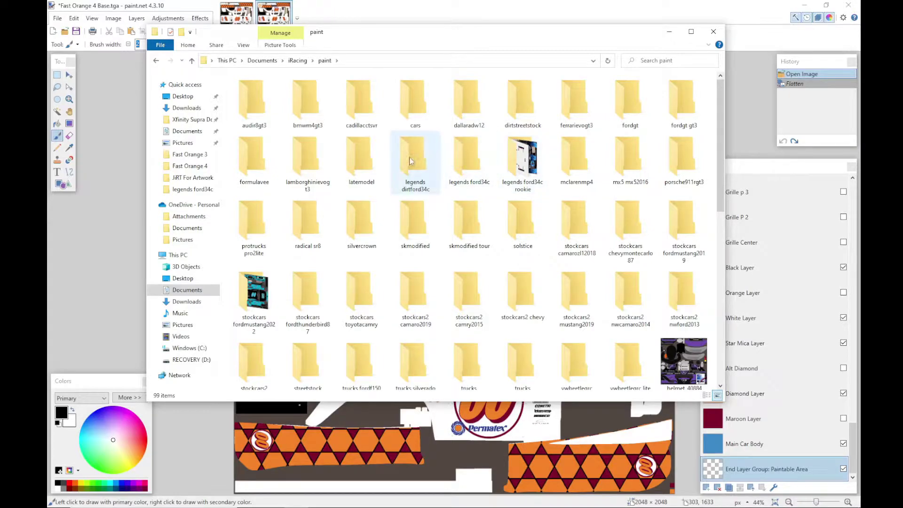
pyautogui.doubleClick(469, 158)
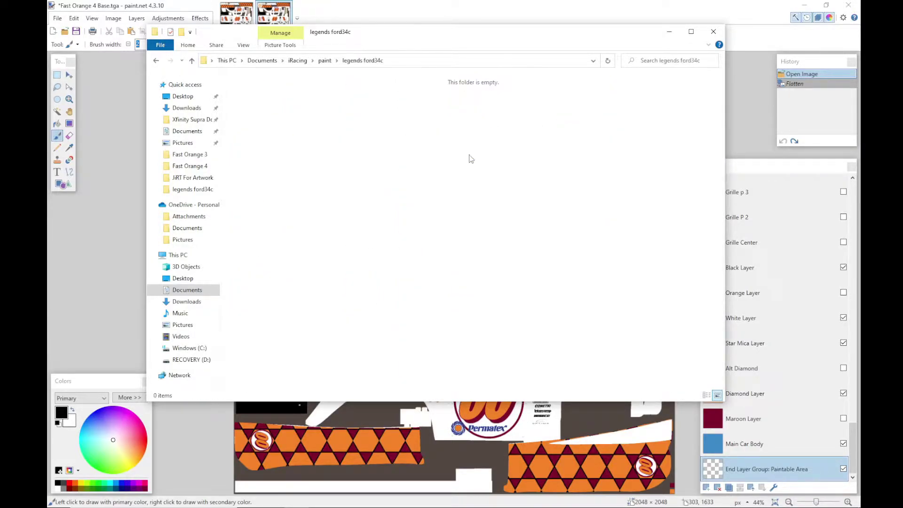
pyautogui.rightClick(352, 138)
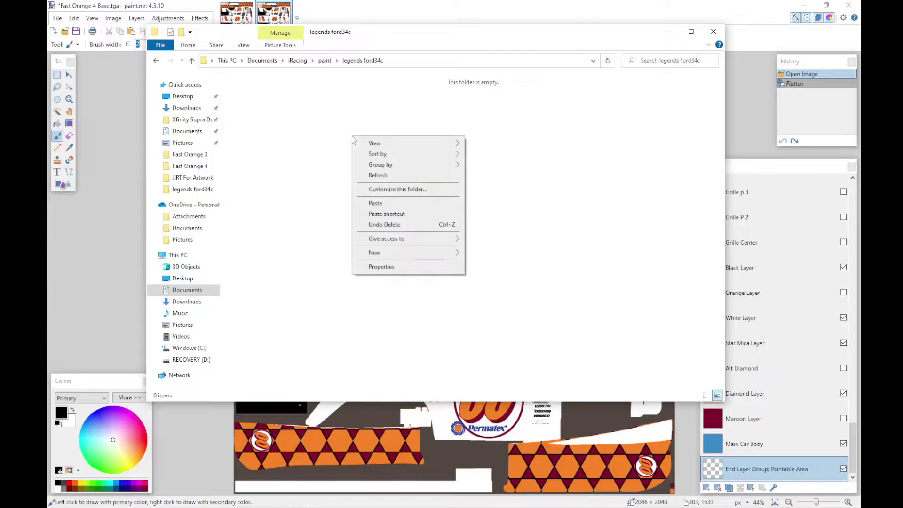
pyautogui.click(373, 204)
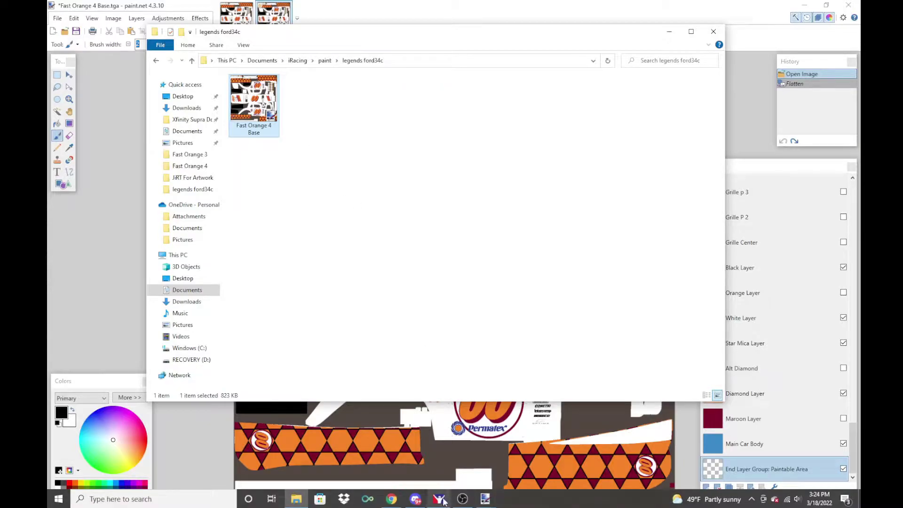
# Step: Switch to iRacing and rotate the '34 Coupe to inspect both sides of the orange No. 00 scheme
pyautogui.click(442, 501)
pyautogui.moveTo(514, 263); pyautogui.dragTo(503, 235)
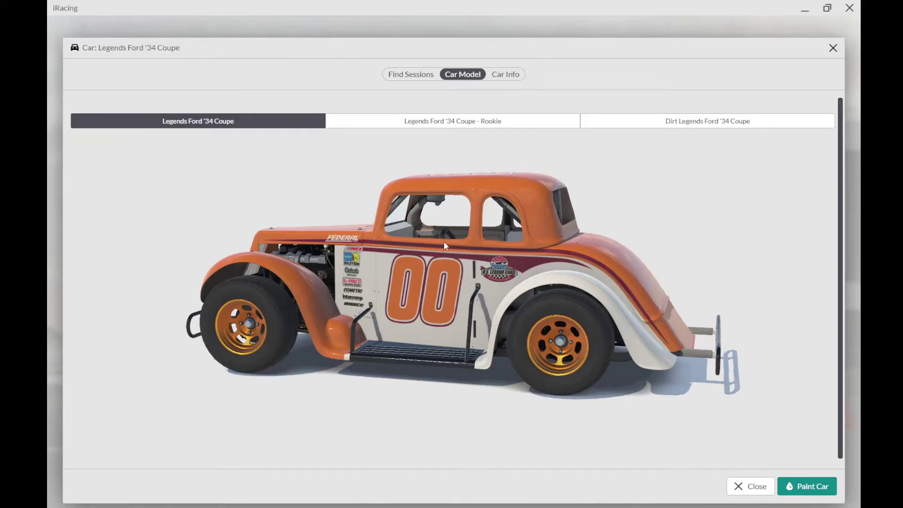
pyautogui.moveTo(438, 244)
pyautogui.mouseDown()
pyautogui.moveTo(619, 225)
pyautogui.moveTo(561, 242)
pyautogui.mouseUp()
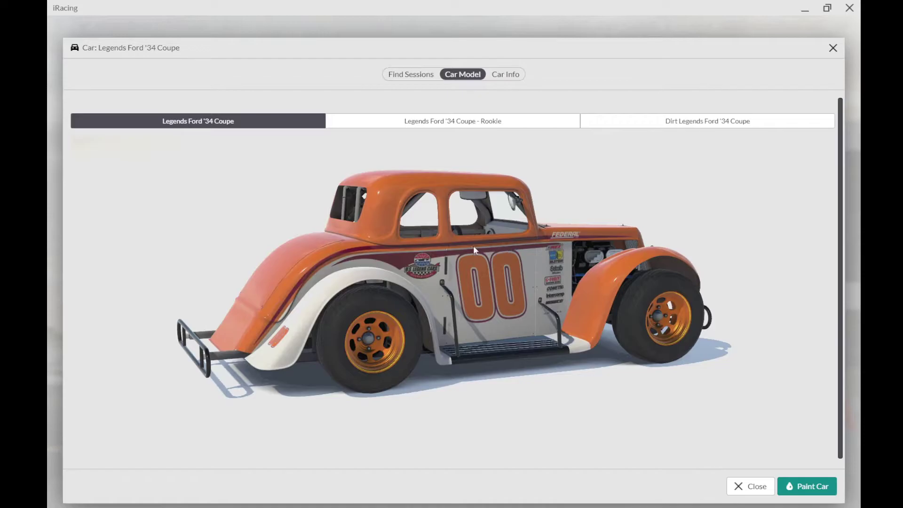
pyautogui.moveTo(432, 245); pyautogui.dragTo(566, 240)
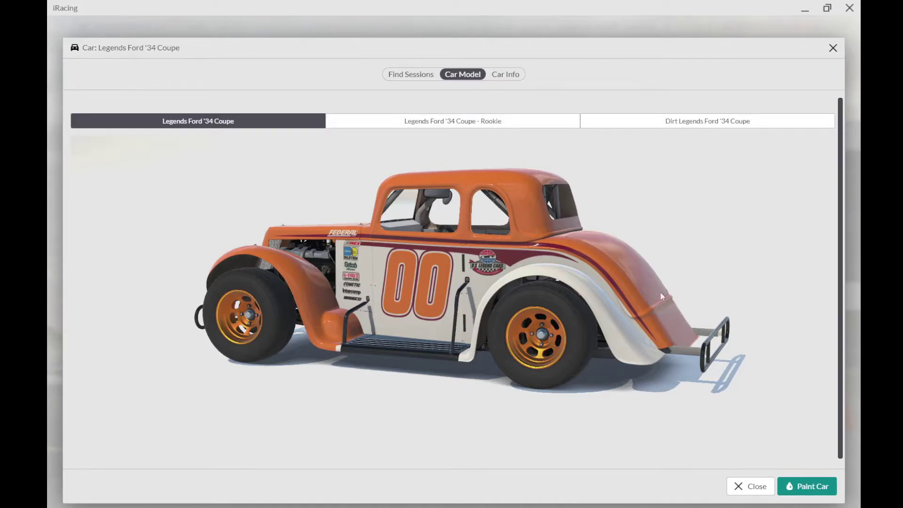
# Step: Rename the copied Fast Orange 4 Base file in legends ford34c to car_num_522997
pyautogui.click(805, 8)
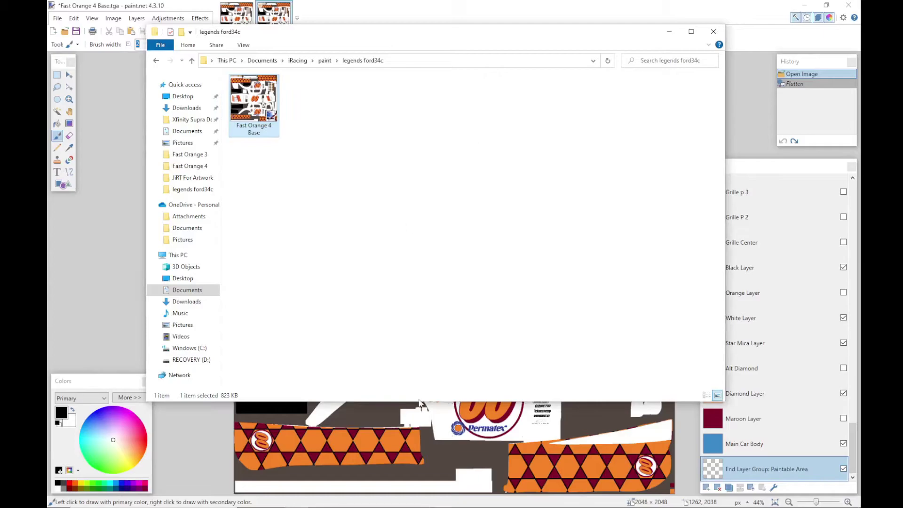
pyautogui.click(248, 132)
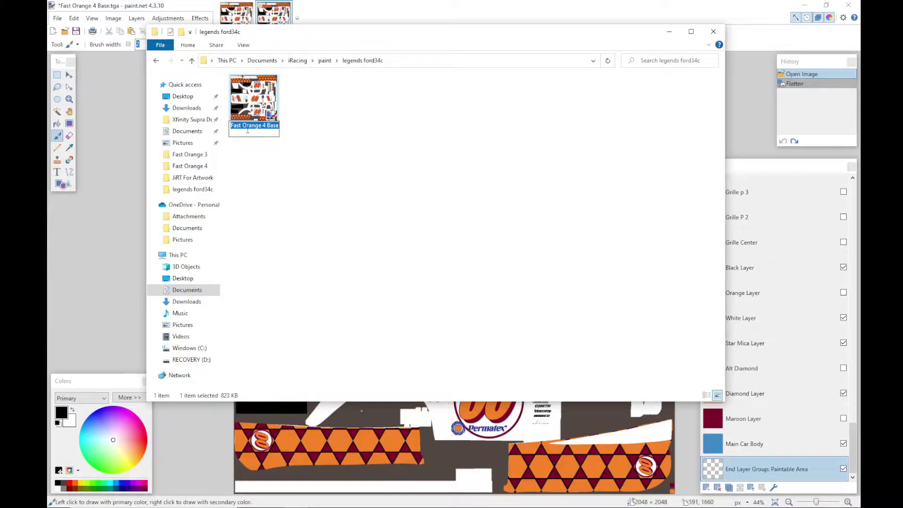
pyautogui.write('car_')
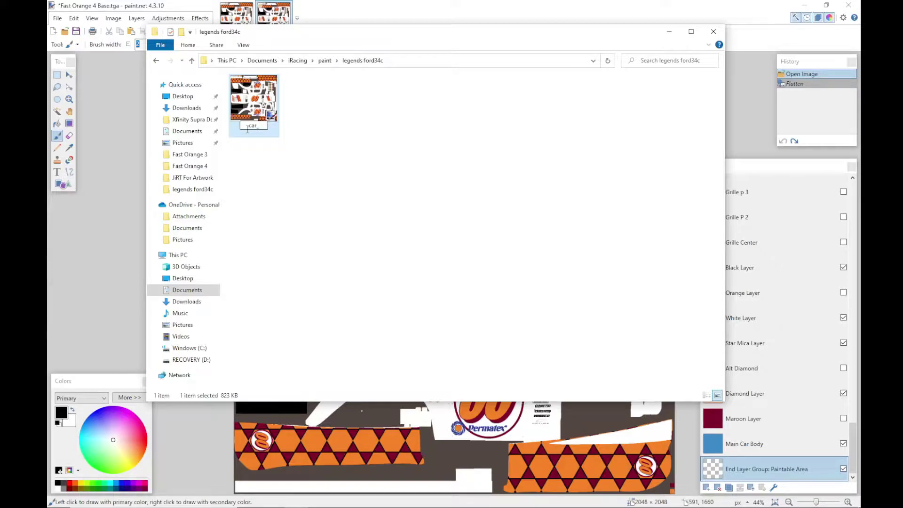
pyautogui.write('num')
pyautogui.write('_52')
pyautogui.write('2997')
pyautogui.press('Return')
pyautogui.press('BackSpace')
pyautogui.press('BackSpace')
pyautogui.press('BackSpace')
pyautogui.press('BackSpace')
pyautogui.write('_num')
pyautogui.click(392, 160)
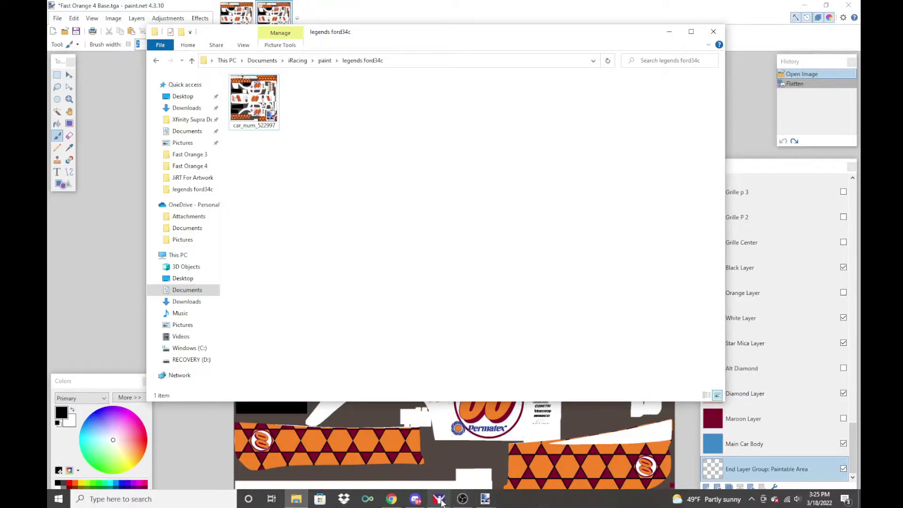
# Step: Switch to iRacing and orbit the '34 Coupe to view the Fast Orange paint from rear, side, top and front
pyautogui.click(440, 500)
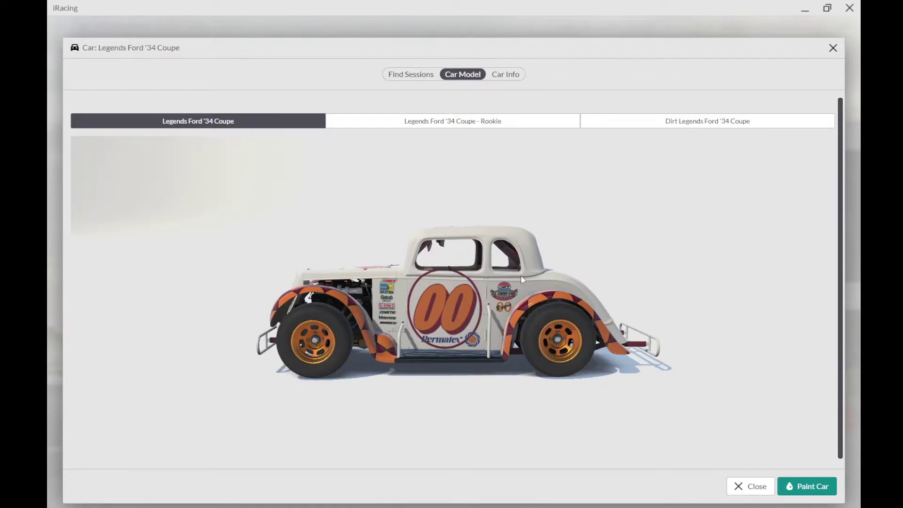
pyautogui.moveTo(521, 276)
pyautogui.mouseDown()
pyautogui.moveTo(313, 285)
pyautogui.moveTo(232, 303)
pyautogui.moveTo(352, 295)
pyautogui.moveTo(336, 274)
pyautogui.moveTo(354, 293)
pyautogui.moveTo(363, 347)
pyautogui.moveTo(504, 369)
pyautogui.moveTo(501, 330)
pyautogui.moveTo(505, 385)
pyautogui.moveTo(507, 302)
pyautogui.moveTo(537, 378)
pyautogui.moveTo(618, 375)
pyautogui.moveTo(517, 410)
pyautogui.moveTo(389, 408)
pyautogui.mouseUp()
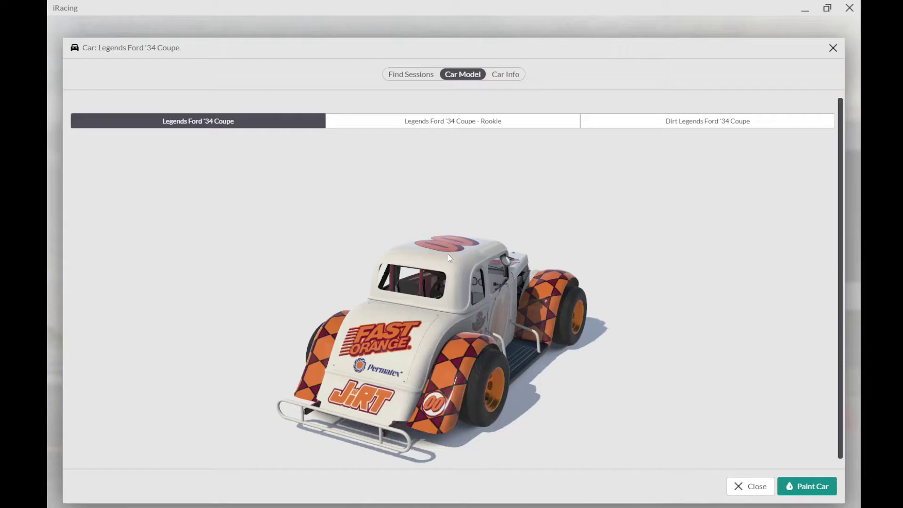
pyautogui.scroll(-3, 447, 254)
pyautogui.scroll(3, 472, 332)
pyautogui.scroll(2, 474, 247)
pyautogui.scroll(2, 478, 203)
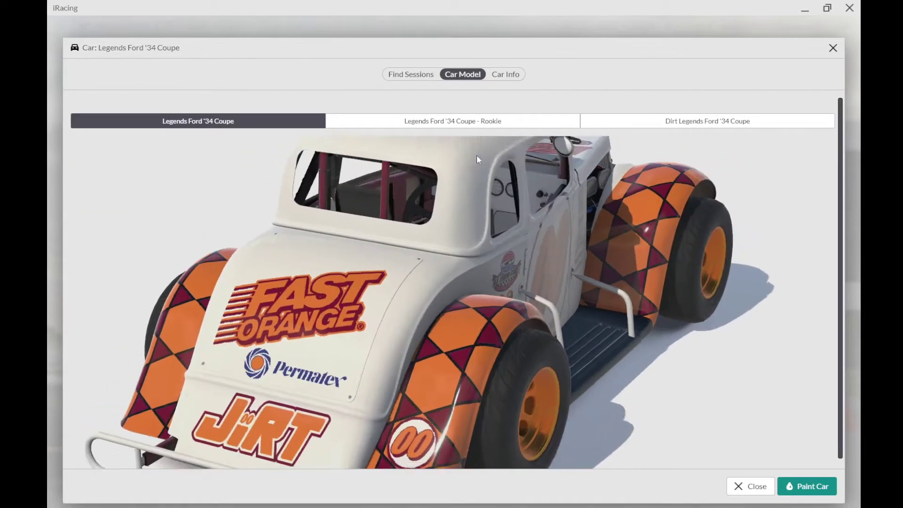
pyautogui.scroll(-3, 488, 197)
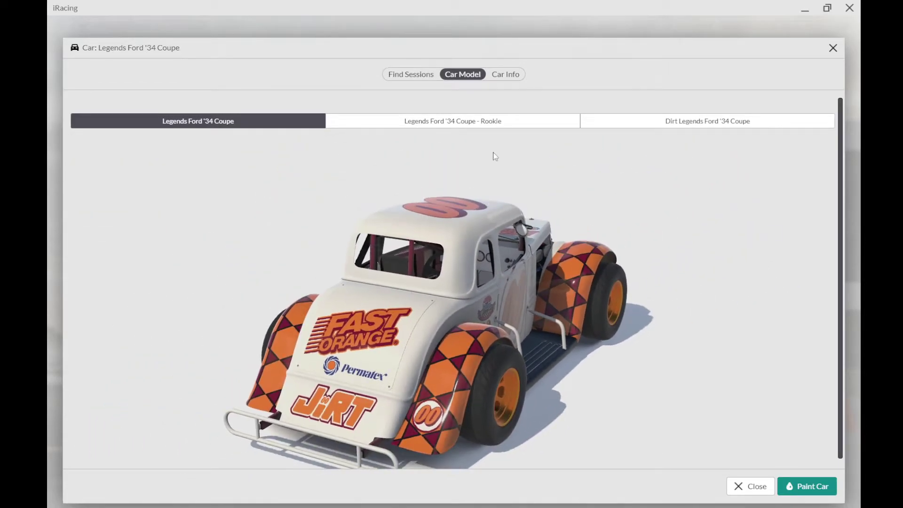
pyautogui.moveTo(388, 276); pyautogui.dragTo(334, 265)
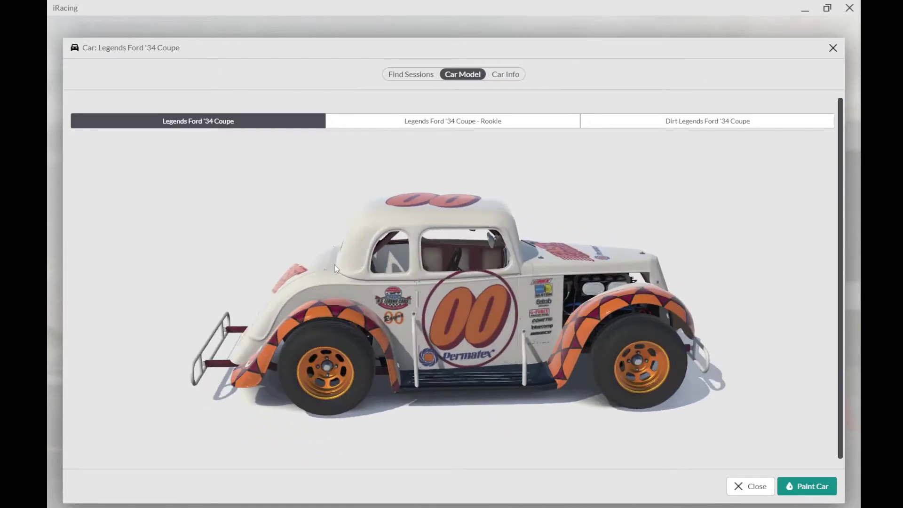
pyautogui.scroll(-2, 335, 264)
pyautogui.scroll(-2, 359, 333)
pyautogui.moveTo(365, 366)
pyautogui.mouseDown()
pyautogui.moveTo(372, 313)
pyautogui.moveTo(370, 428)
pyautogui.moveTo(270, 423)
pyautogui.moveTo(209, 353)
pyautogui.mouseUp()
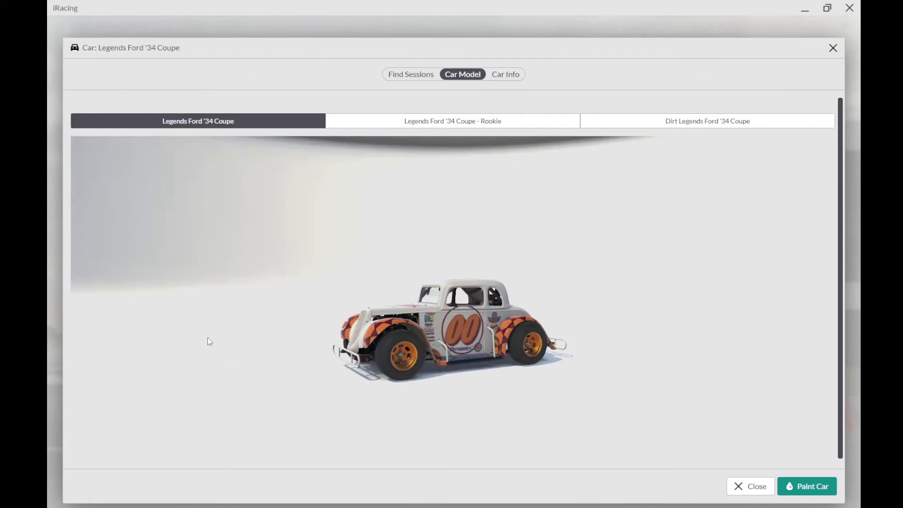
pyautogui.scroll(3, 206, 319)
pyautogui.moveTo(263, 251); pyautogui.dragTo(269, 256)
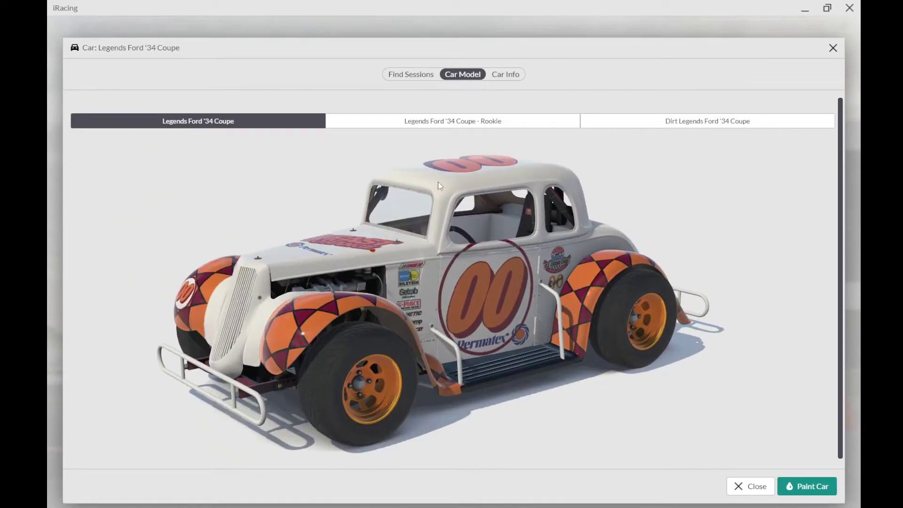
# Step: Minimize iRacing and Explorer, then hide and re-show paint.net's Number Back layer behind the 00
pyautogui.click(804, 14)
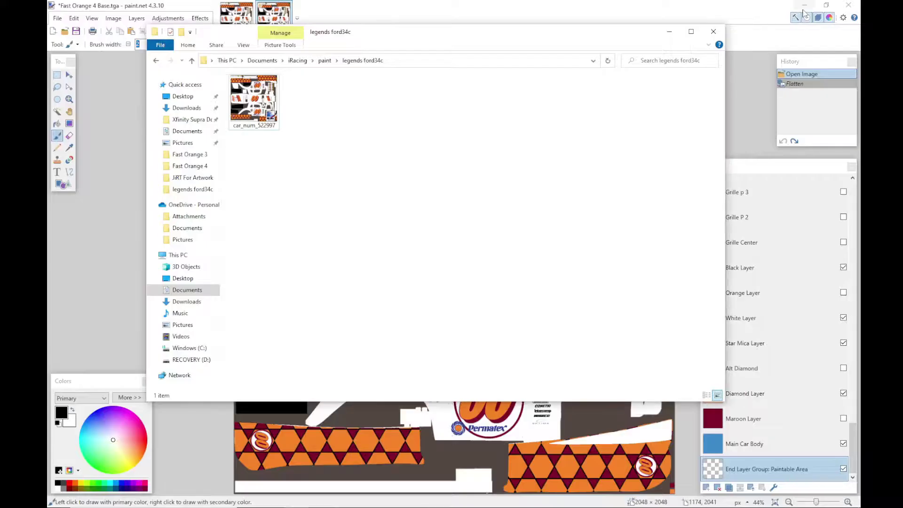
pyautogui.click(670, 33)
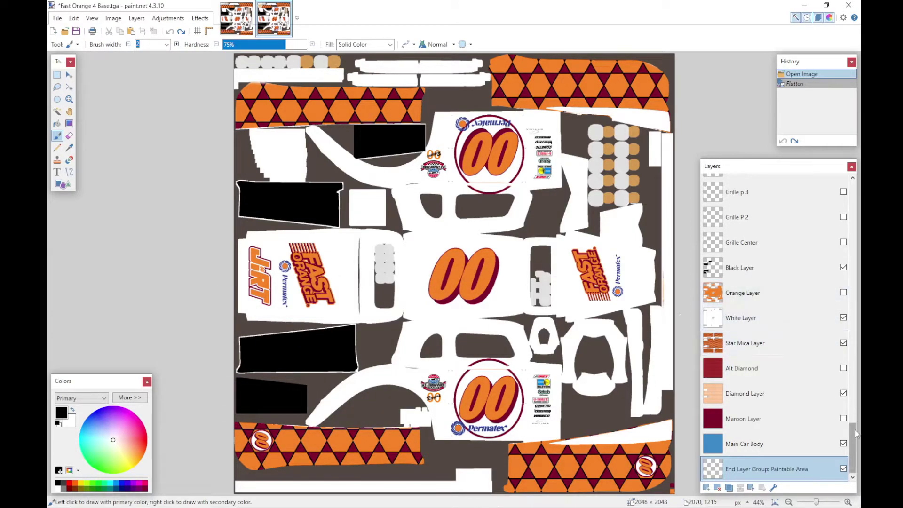
pyautogui.moveTo(854, 437); pyautogui.dragTo(858, 402)
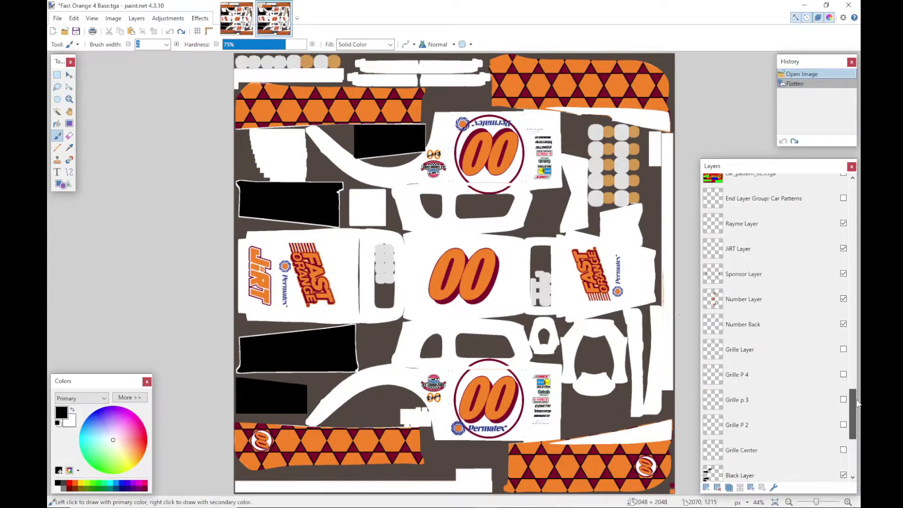
pyautogui.click(761, 328)
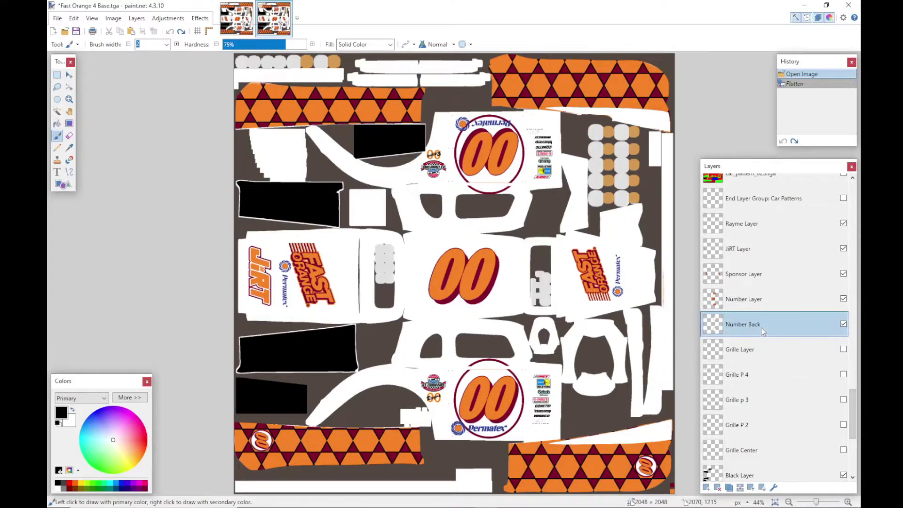
pyautogui.click(843, 324)
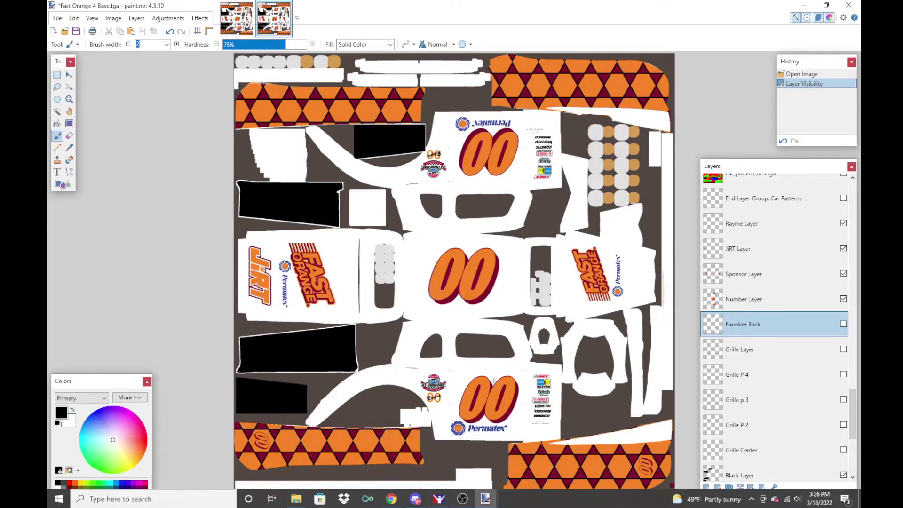
pyautogui.click(843, 324)
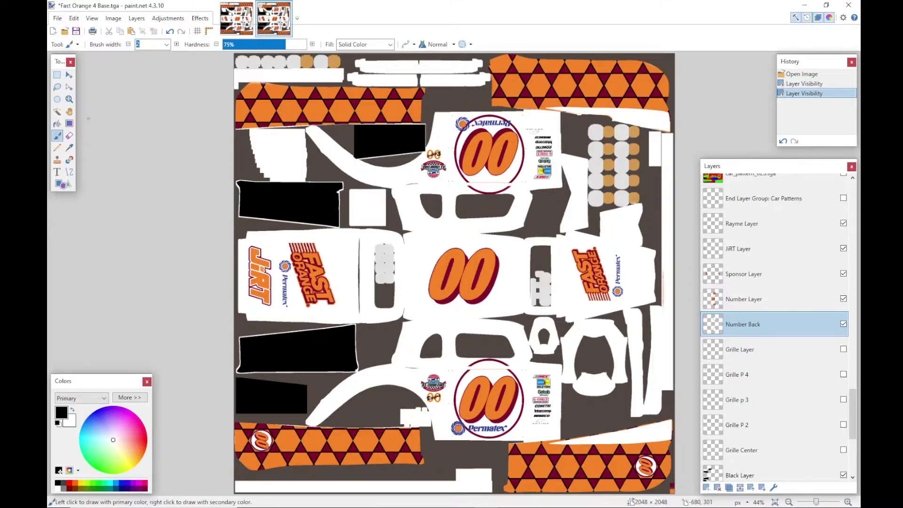
# Step: Erase the maroon rings around the lower and top 00 numbers with a 95-width eraser
pyautogui.click(70, 136)
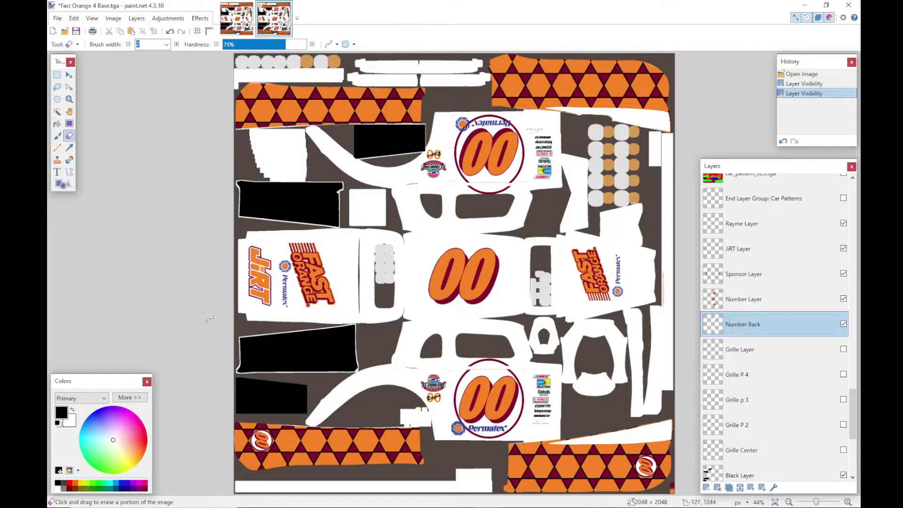
pyautogui.click(167, 44)
pyautogui.click(150, 310)
pyautogui.moveTo(505, 364)
pyautogui.mouseDown()
pyautogui.moveTo(523, 405)
pyautogui.moveTo(510, 391)
pyautogui.mouseUp()
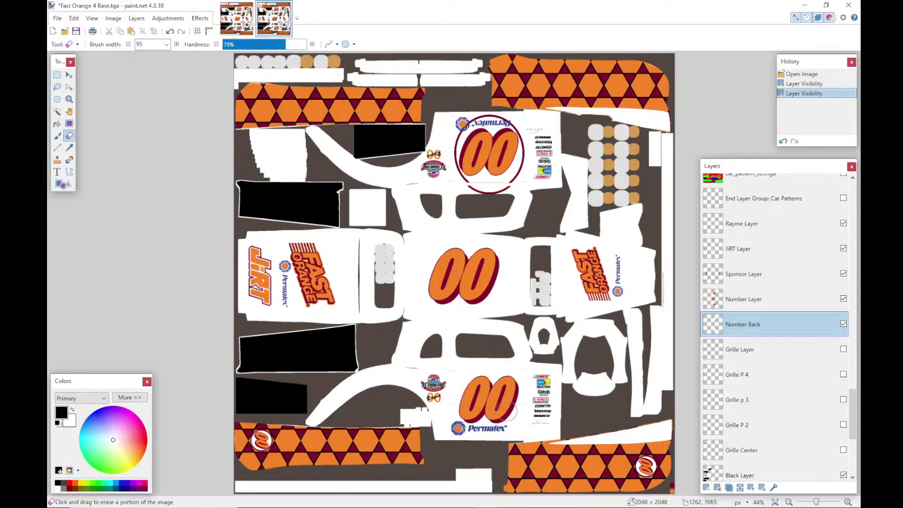
pyautogui.moveTo(515, 396); pyautogui.dragTo(491, 430)
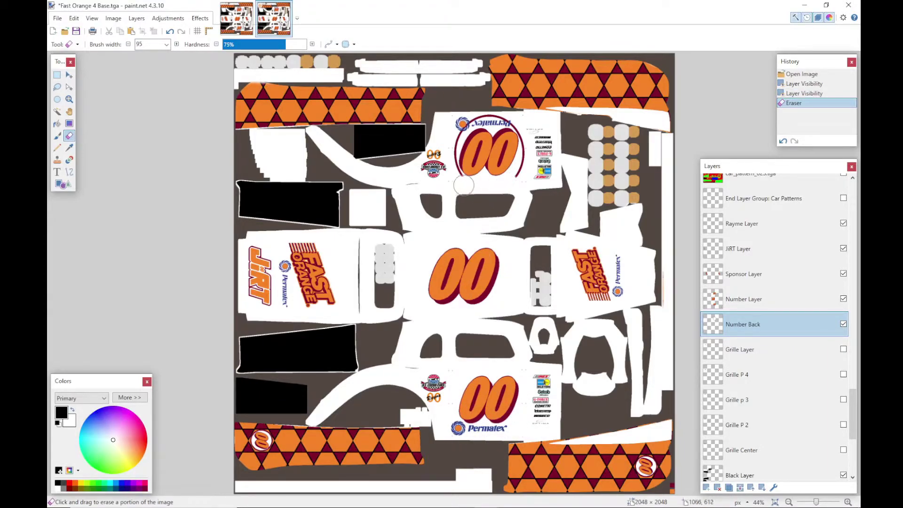
pyautogui.moveTo(464, 185); pyautogui.dragTo(461, 178)
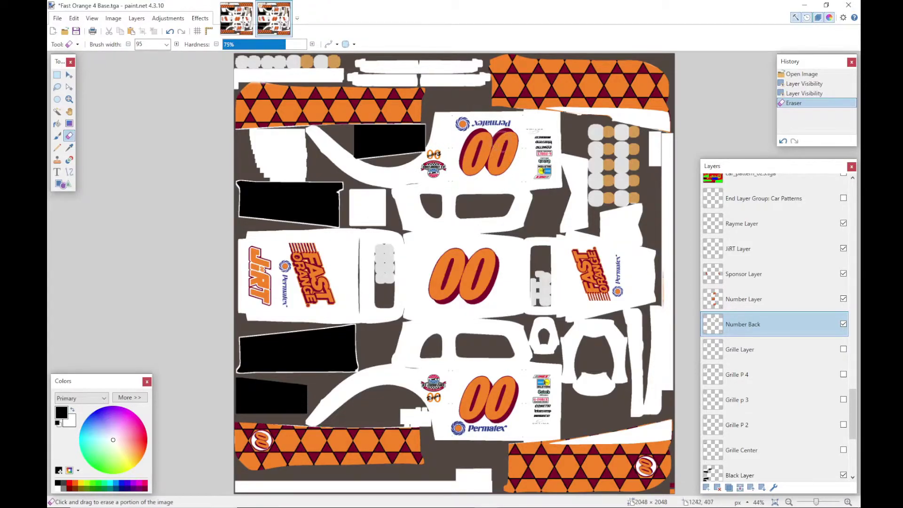
pyautogui.moveTo(493, 132); pyautogui.dragTo(521, 182)
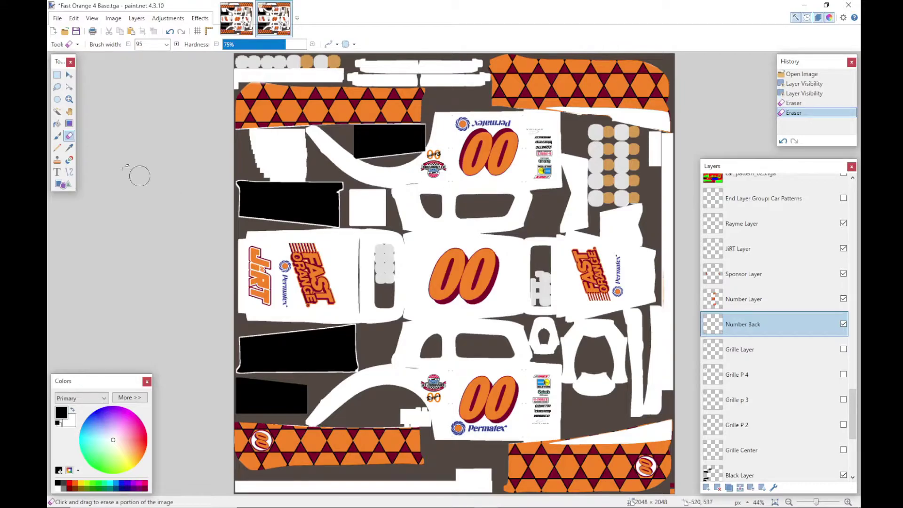
# Step: Save the image as TGA under the existing Fast Orange 4 Base name
pyautogui.click(59, 20)
pyautogui.click(81, 94)
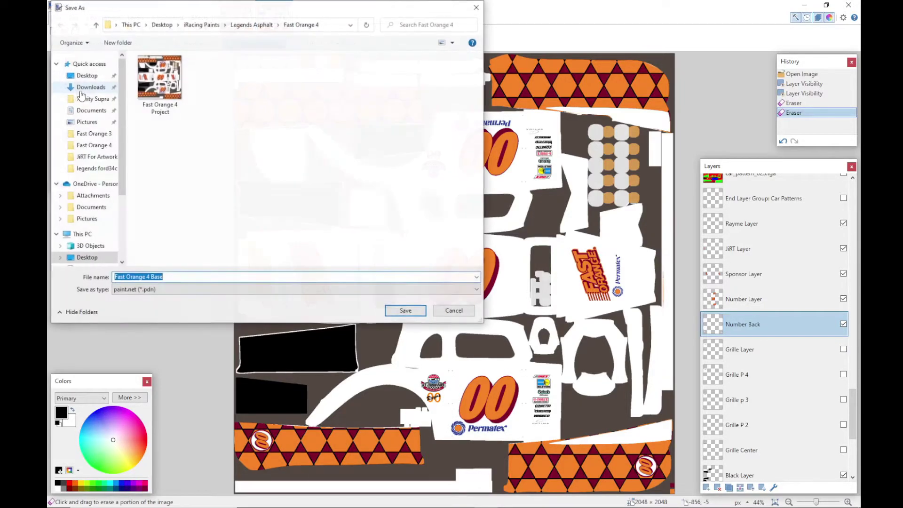
pyautogui.click(141, 289)
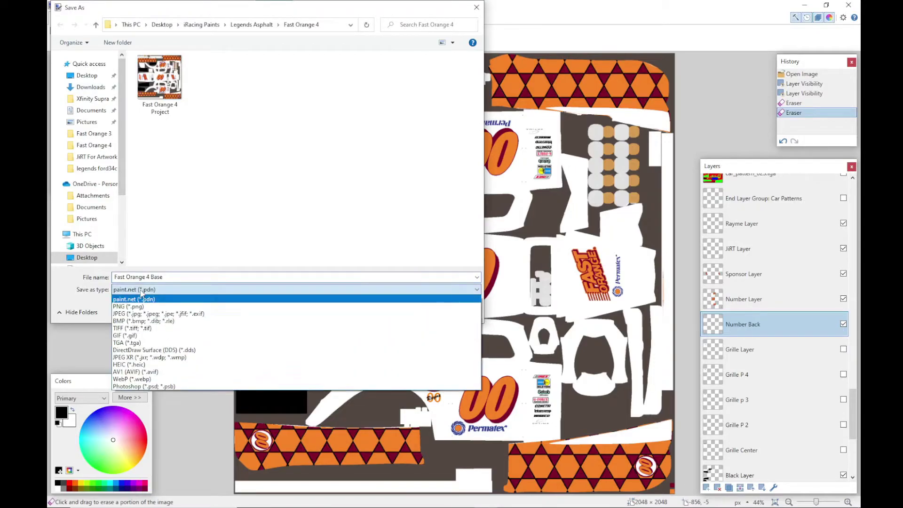
pyautogui.click(134, 344)
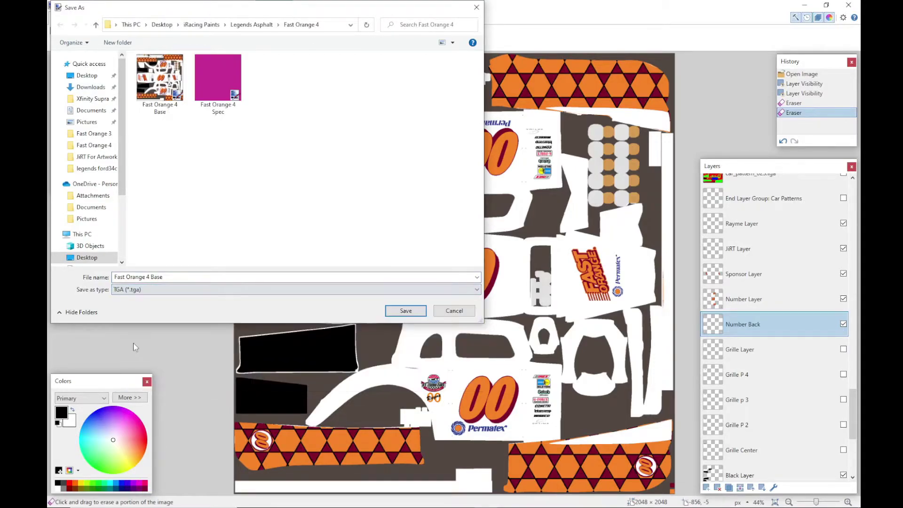
pyautogui.click(159, 84)
pyautogui.click(416, 310)
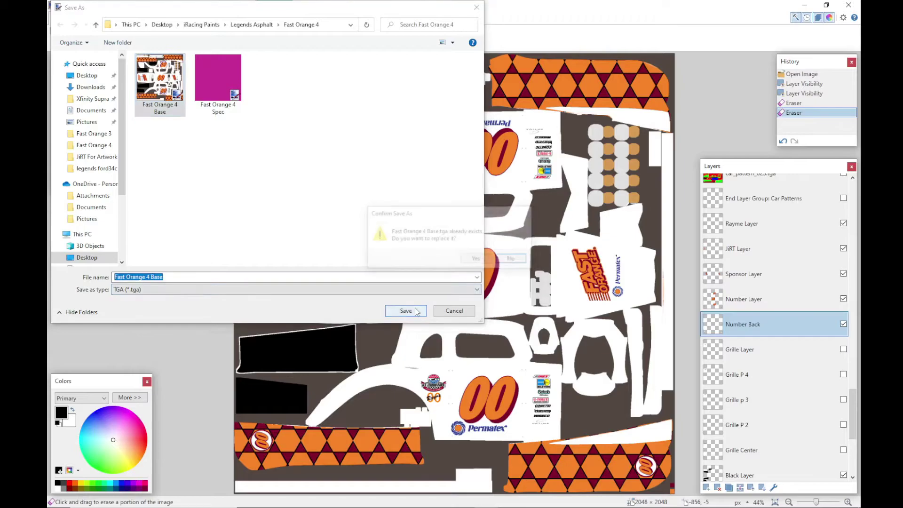
# Step: Confirm the overwrite and flatten for the TGA save, then undo the flatten
pyautogui.click(477, 260)
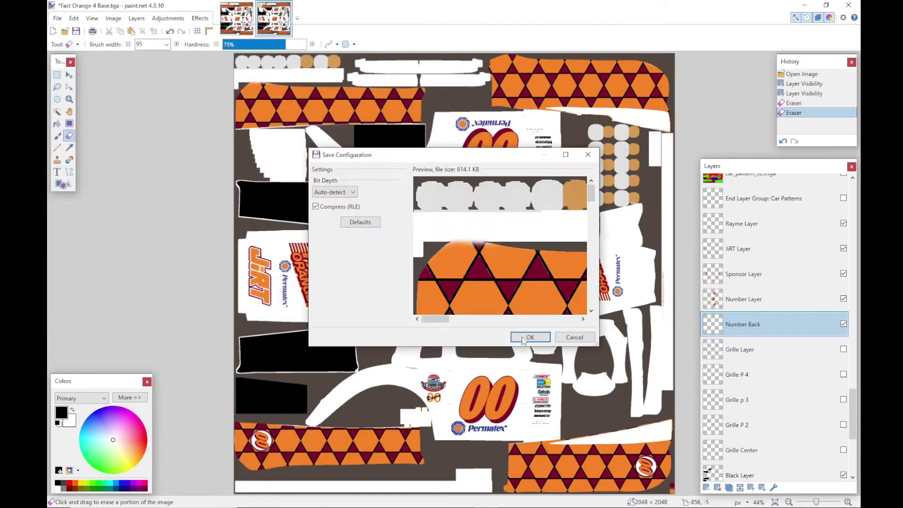
pyautogui.click(530, 338)
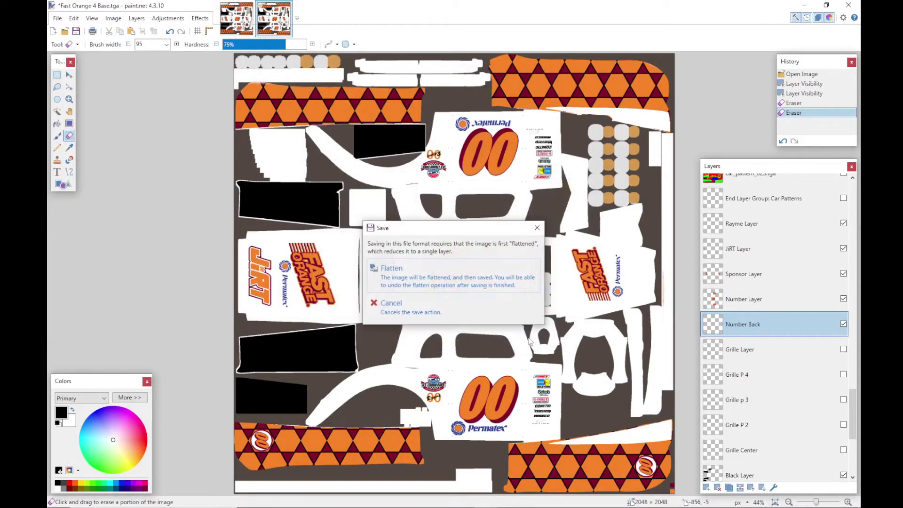
pyautogui.click(452, 278)
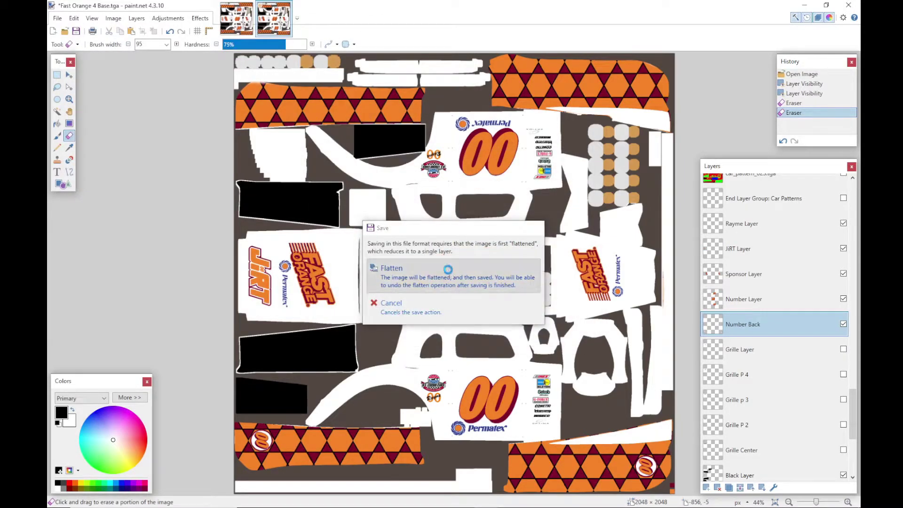
pyautogui.click(169, 32)
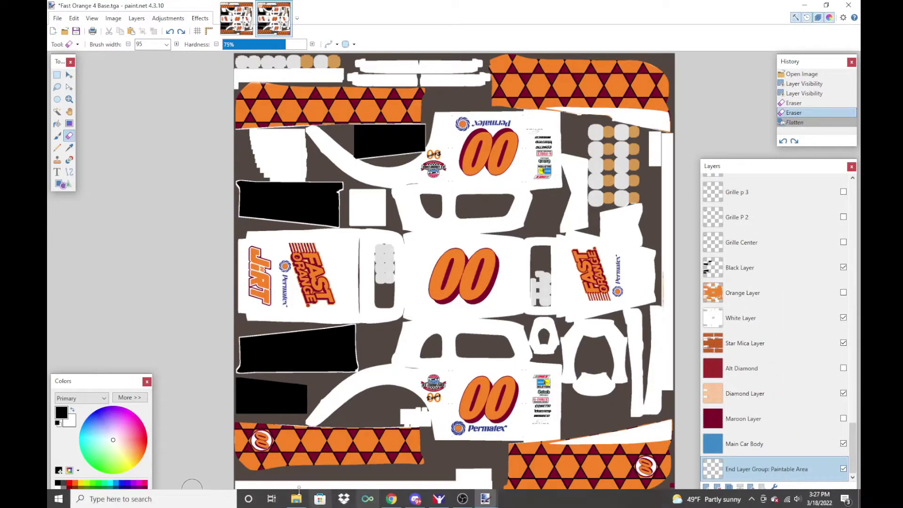
# Step: Copy Fast Orange 4 Base from Desktop\iRacing Paints\Legends Asphalt\Fast Orange 4
pyautogui.click(296, 499)
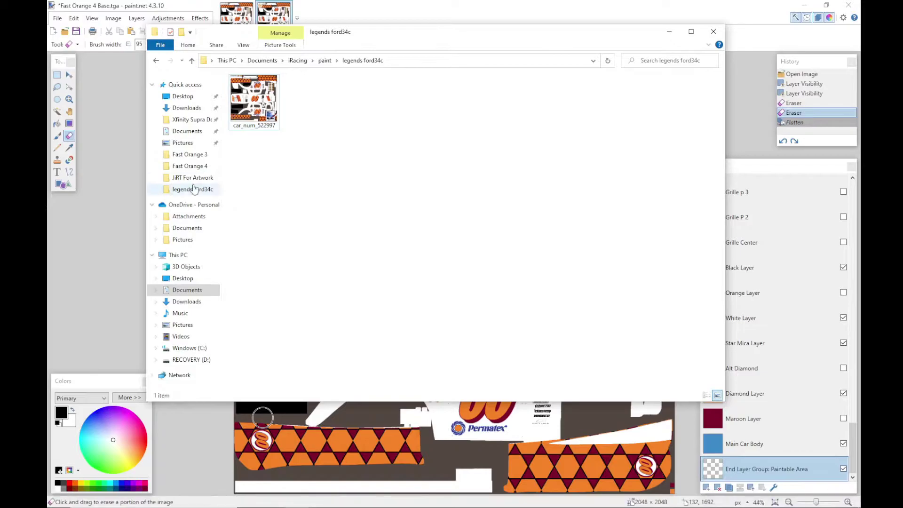
pyautogui.click(182, 95)
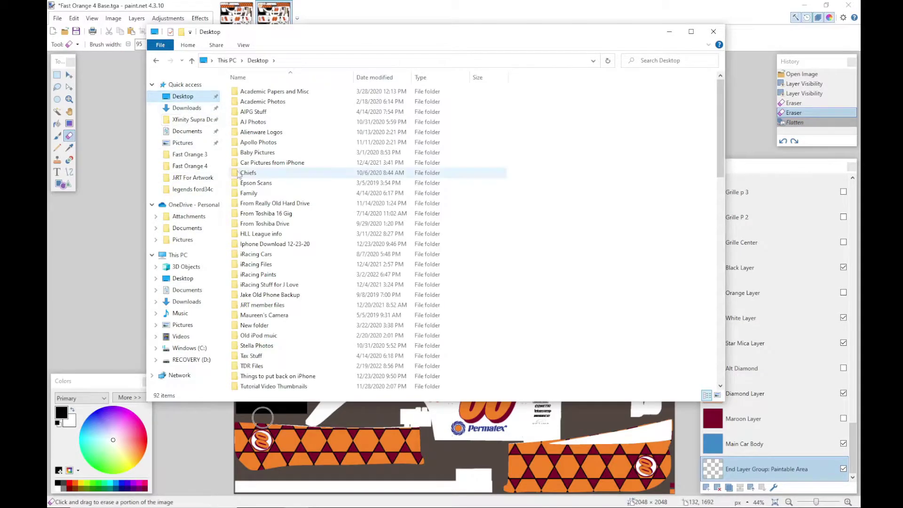
pyautogui.doubleClick(258, 274)
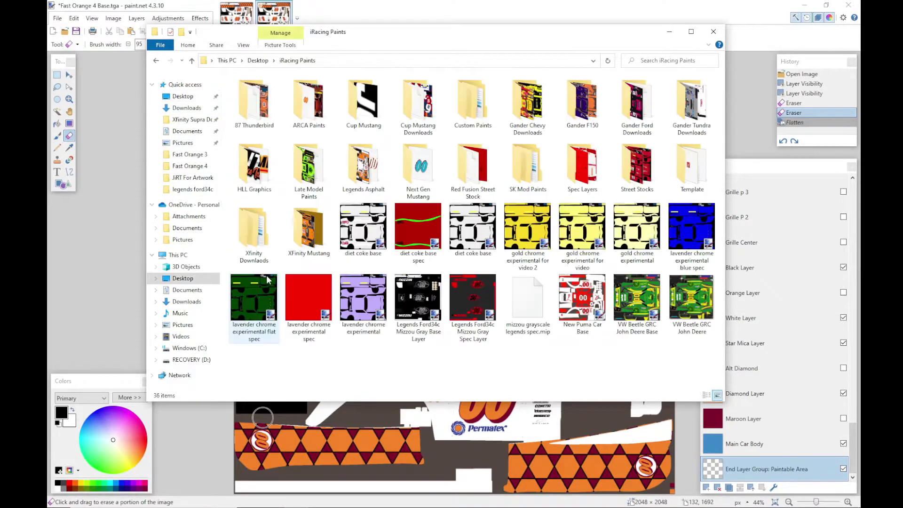
pyautogui.doubleClick(365, 171)
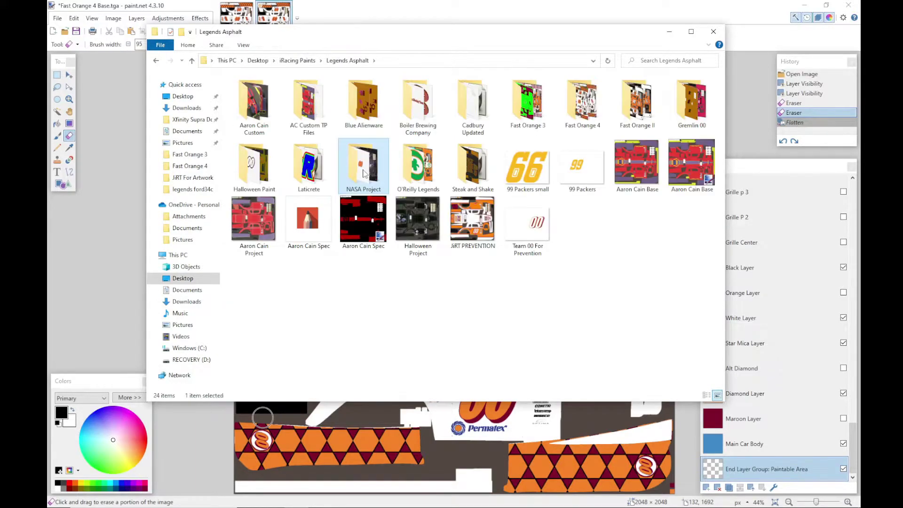
pyautogui.doubleClick(583, 102)
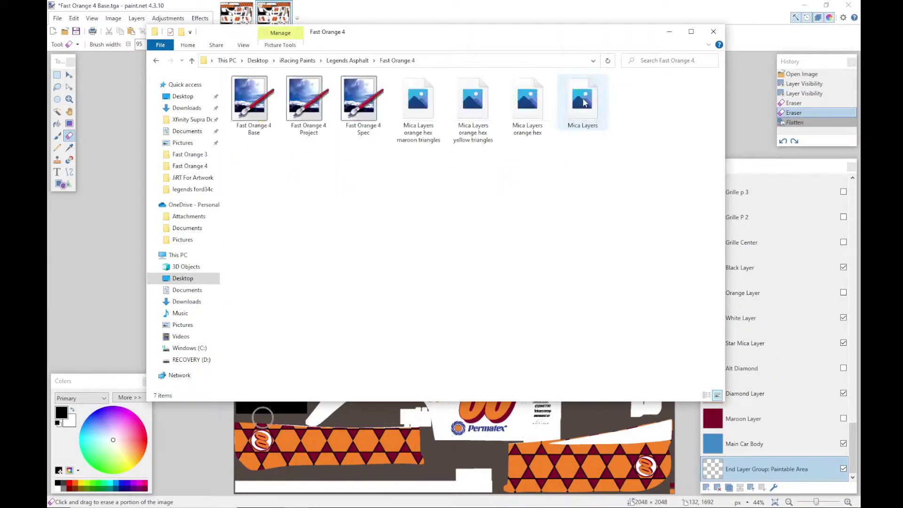
pyautogui.click(253, 94)
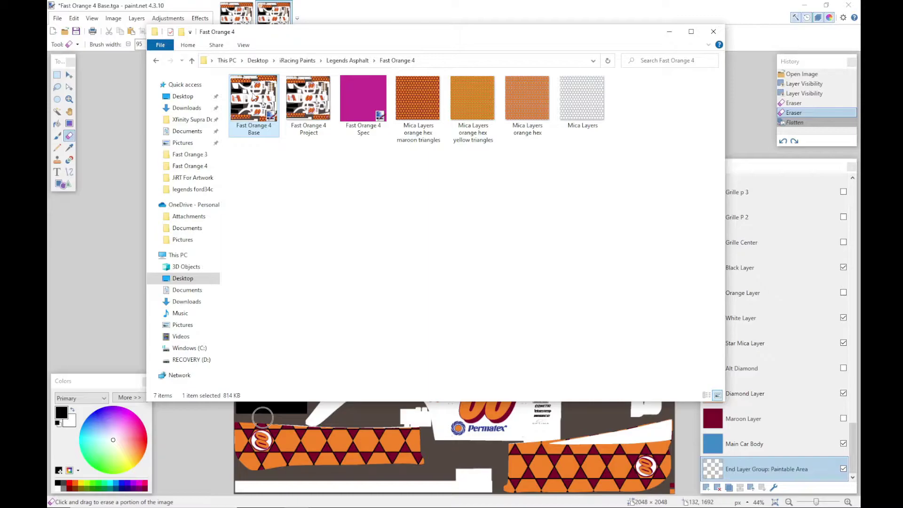
pyautogui.rightClick(255, 97)
pyautogui.click(284, 240)
pyautogui.click(187, 131)
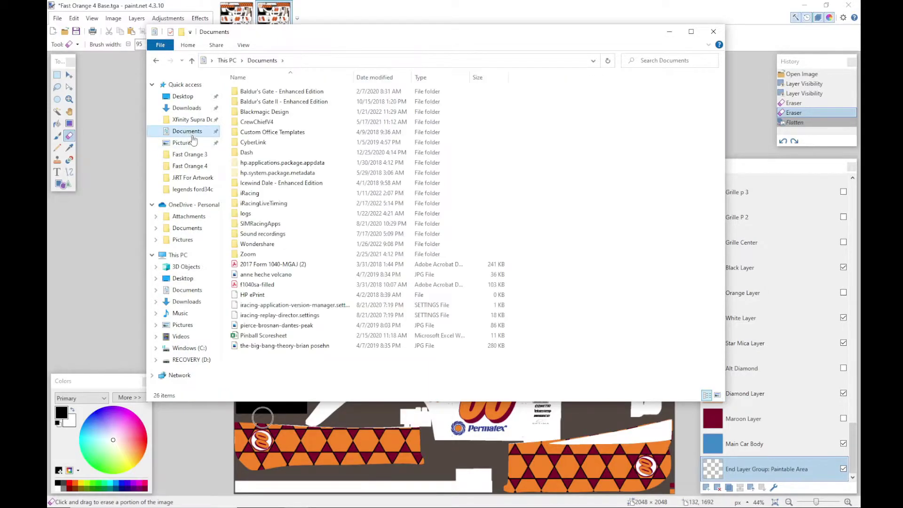
pyautogui.doubleClick(249, 193)
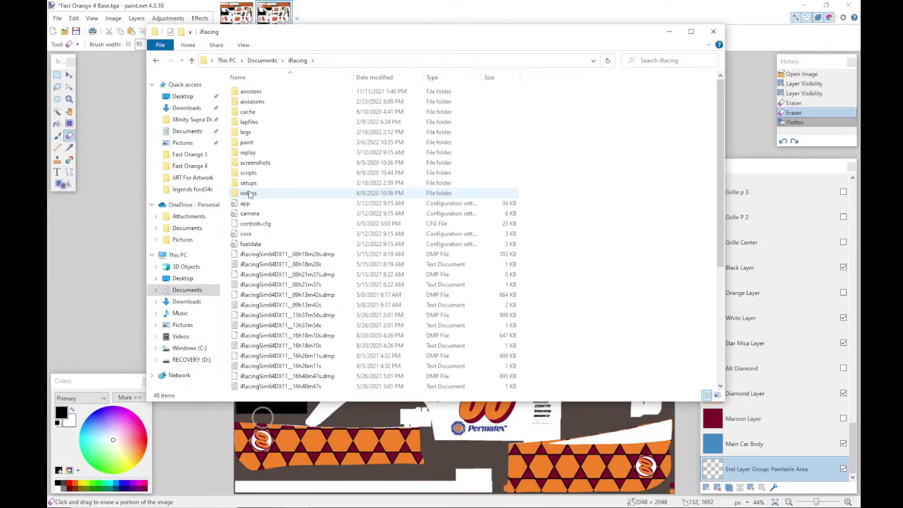
pyautogui.doubleClick(247, 143)
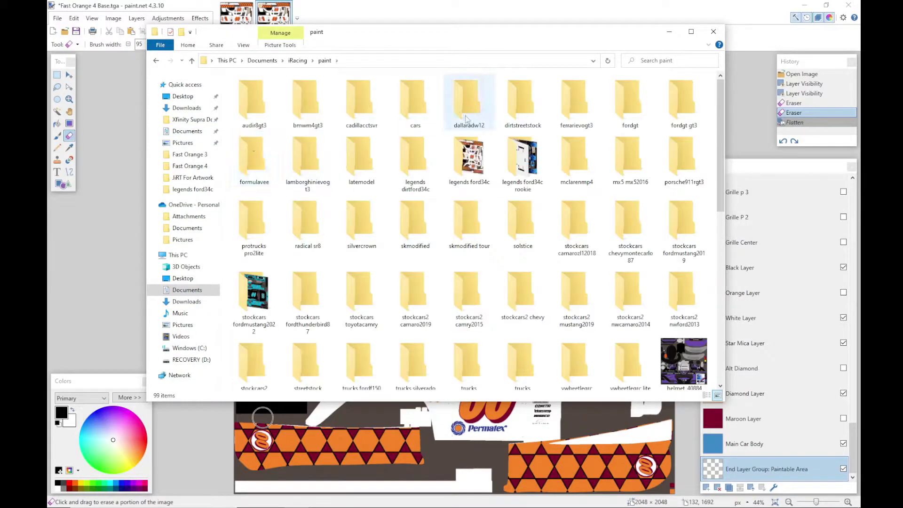
pyautogui.doubleClick(469, 147)
pyautogui.click(271, 97)
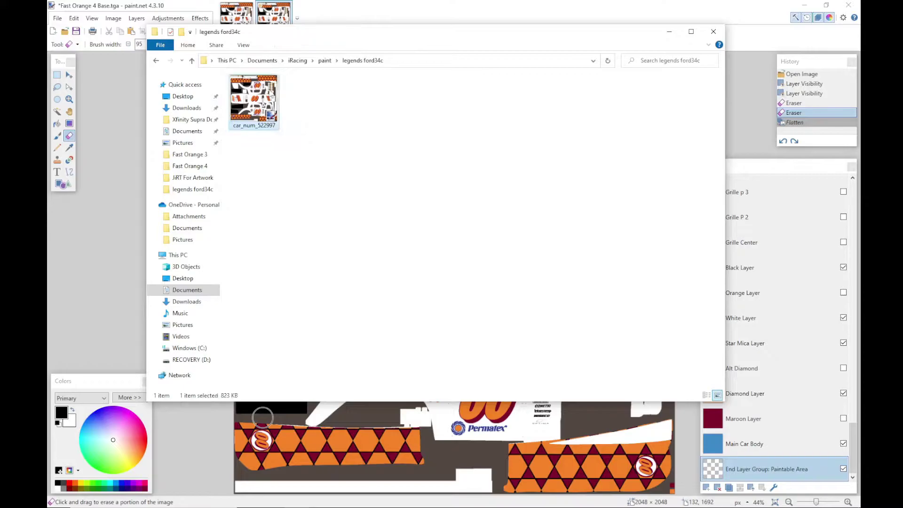
pyautogui.press('Delete')
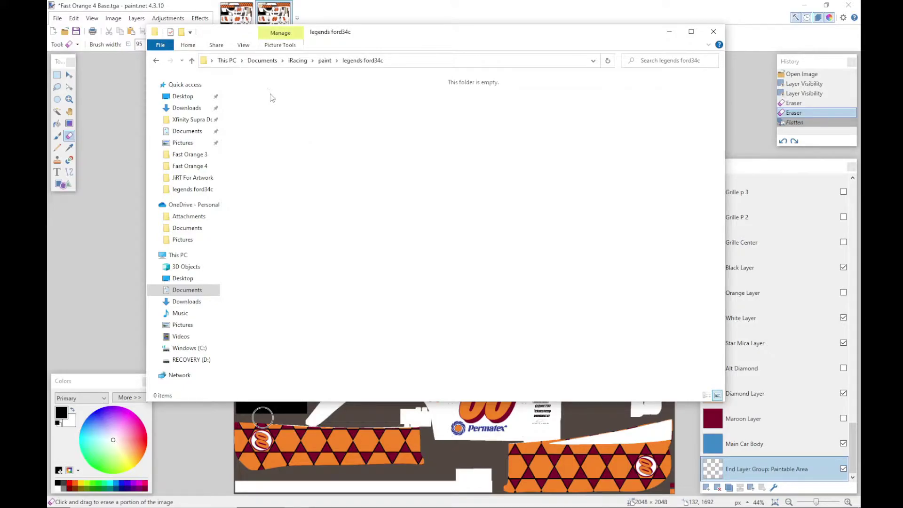
# Step: Paste the copied file there and rename it car_num_522997
pyautogui.rightClick(276, 133)
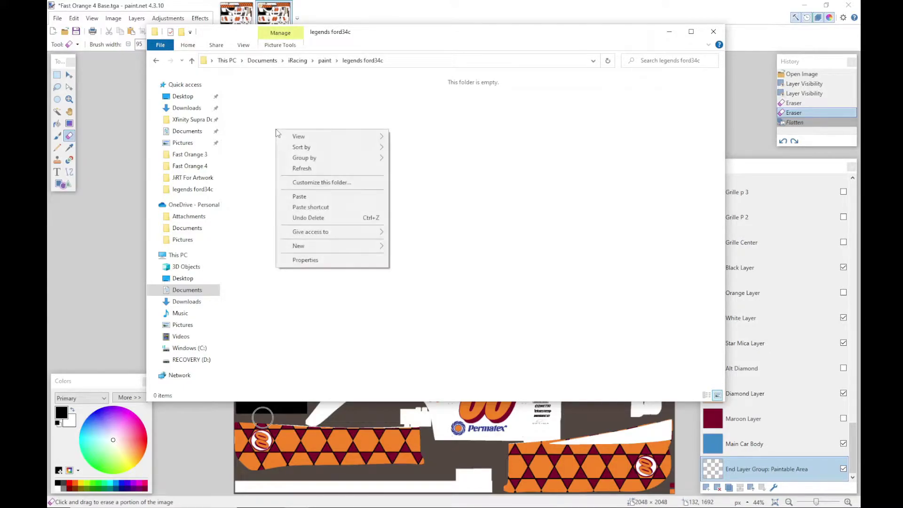
pyautogui.click(307, 196)
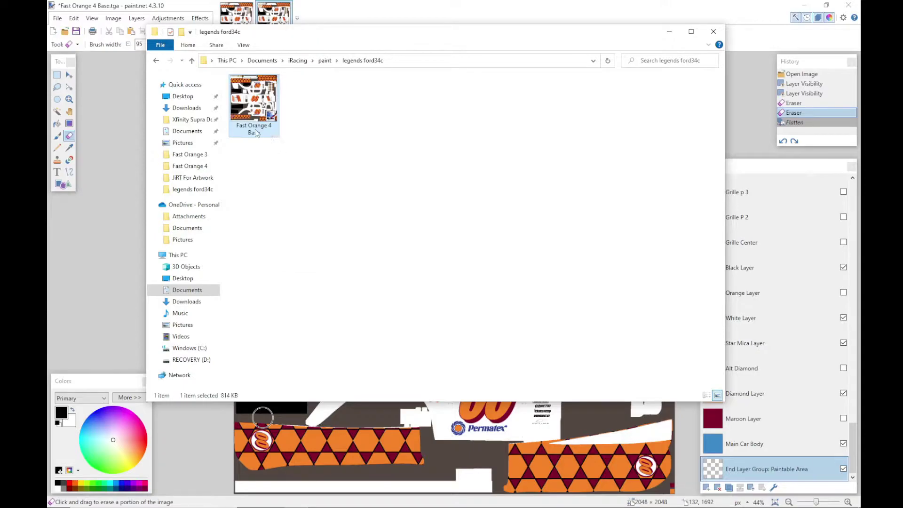
pyautogui.press('F2')
pyautogui.write('car')
pyautogui.write('_num_')
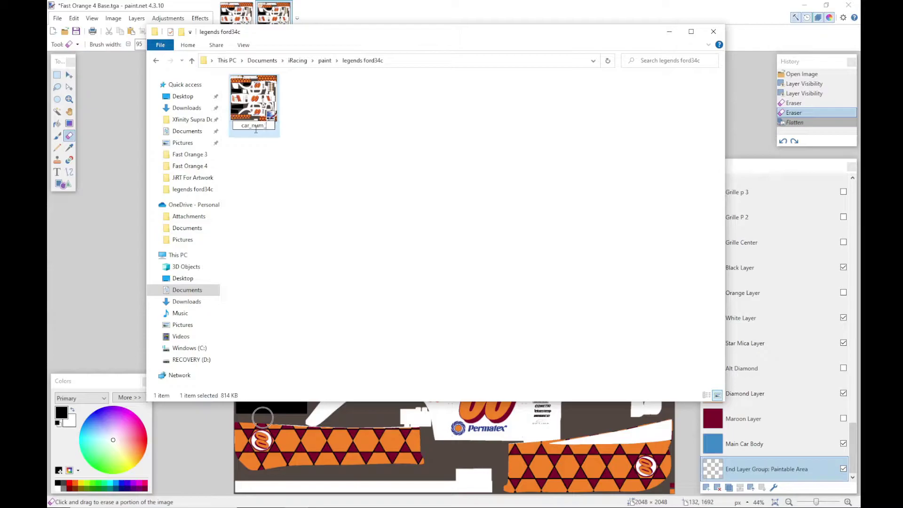
pyautogui.write('522997')
pyautogui.press('Return')
pyautogui.click(484, 500)
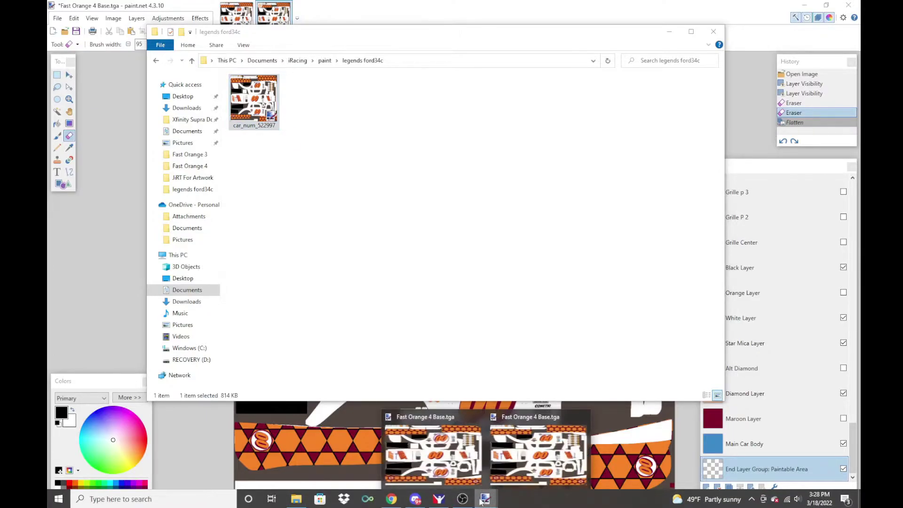
pyautogui.click(450, 500)
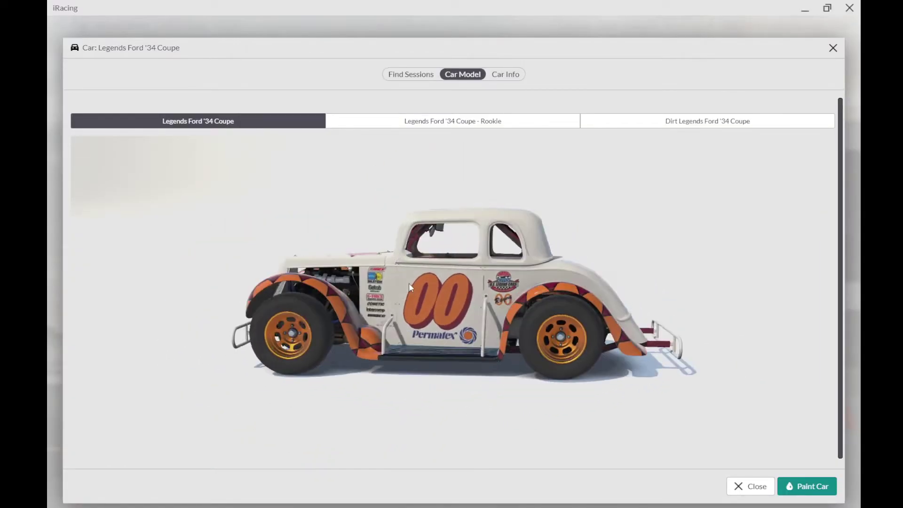
pyautogui.moveTo(408, 286)
pyautogui.mouseDown()
pyautogui.moveTo(593, 230)
pyautogui.moveTo(677, 188)
pyautogui.mouseUp()
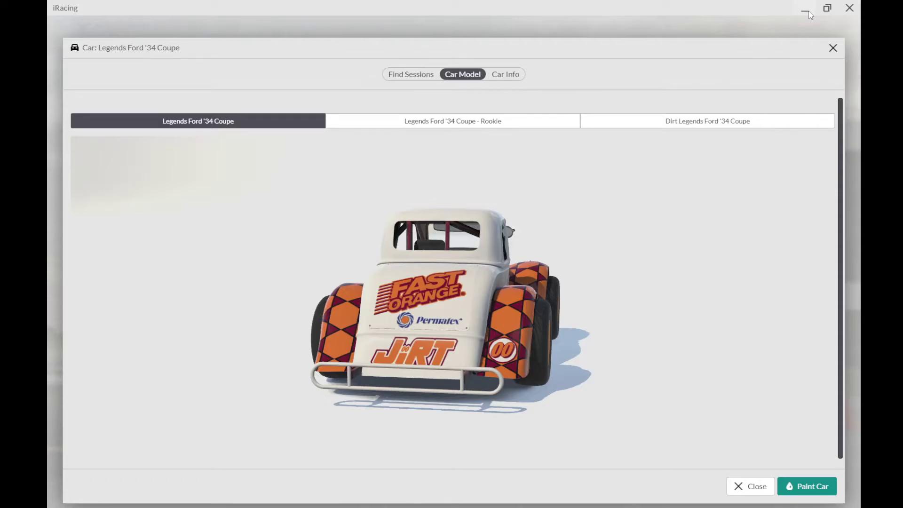
pyautogui.click(808, 10)
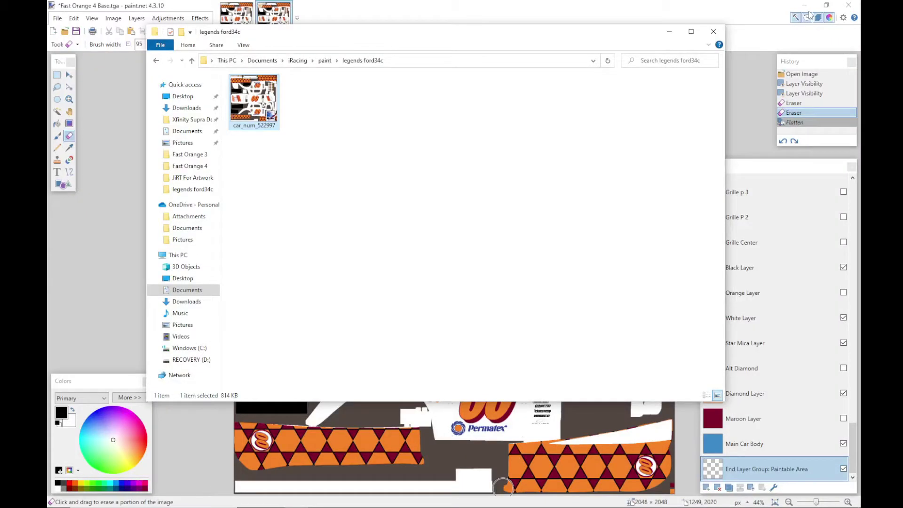
# Step: Minimize File Explorer and switch back to iRacing
pyautogui.click(669, 34)
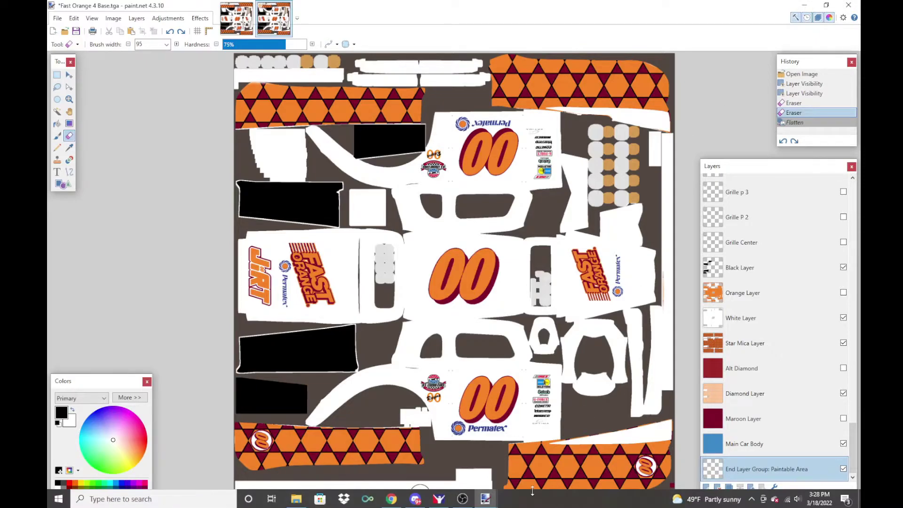
pyautogui.click(438, 498)
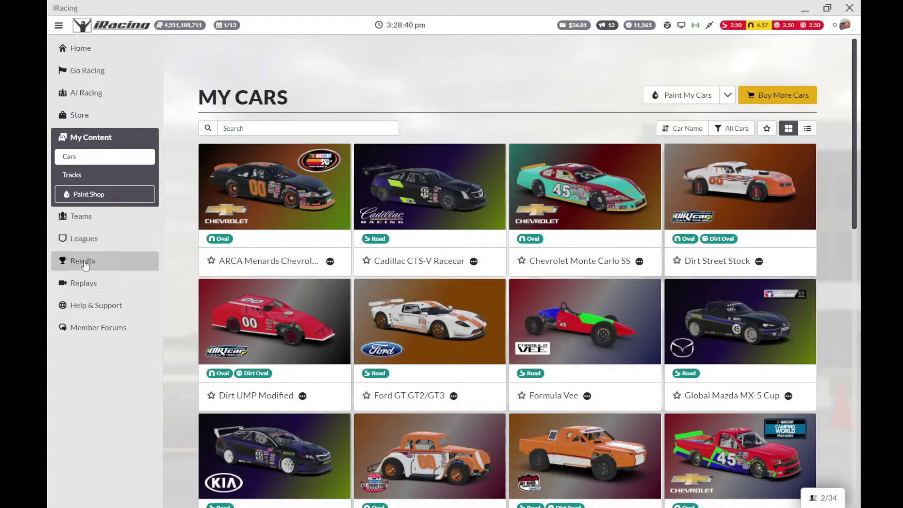
# Step: Check iRacing's Recent Results, then bring up the career stats page in Chrome
pyautogui.click(82, 260)
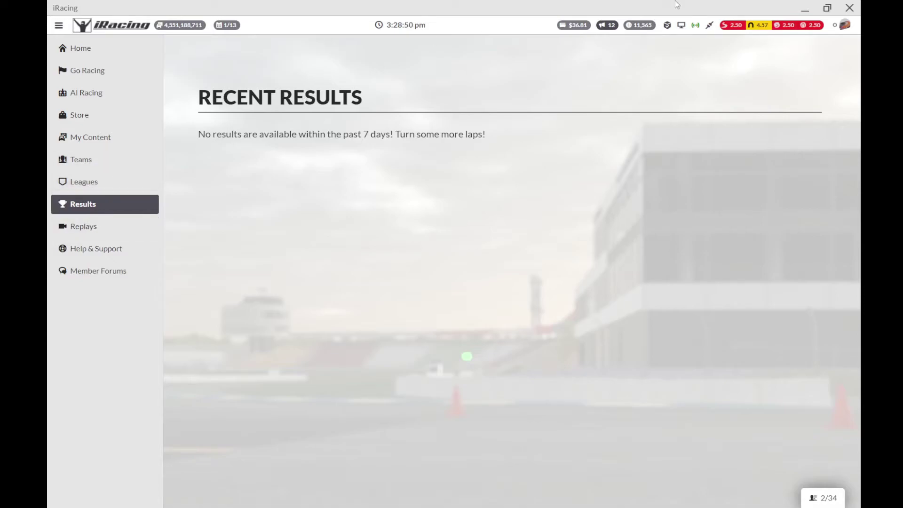
pyautogui.click(805, 9)
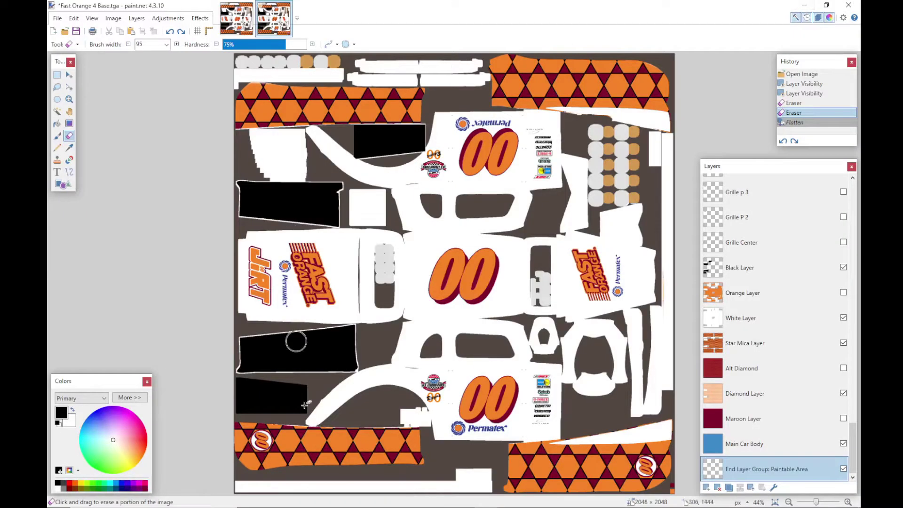
pyautogui.click(391, 498)
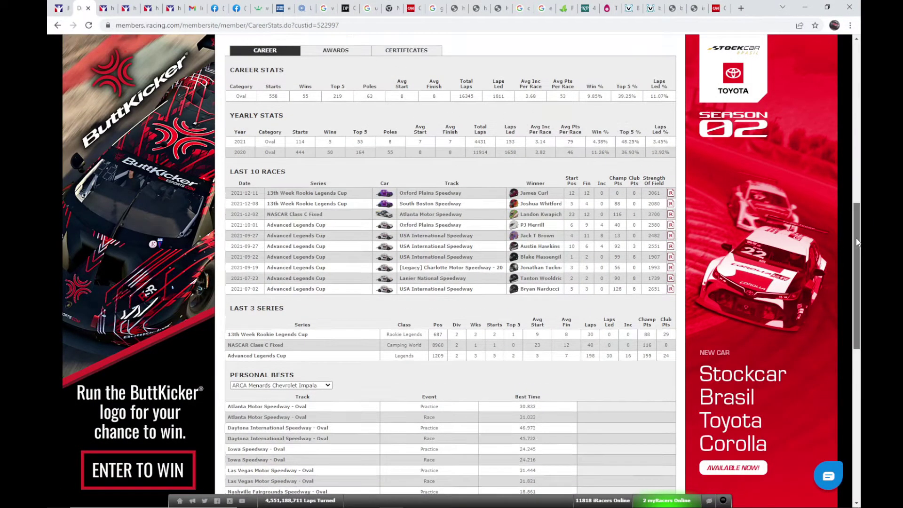
pyautogui.moveTo(856, 219); pyautogui.dragTo(858, 69)
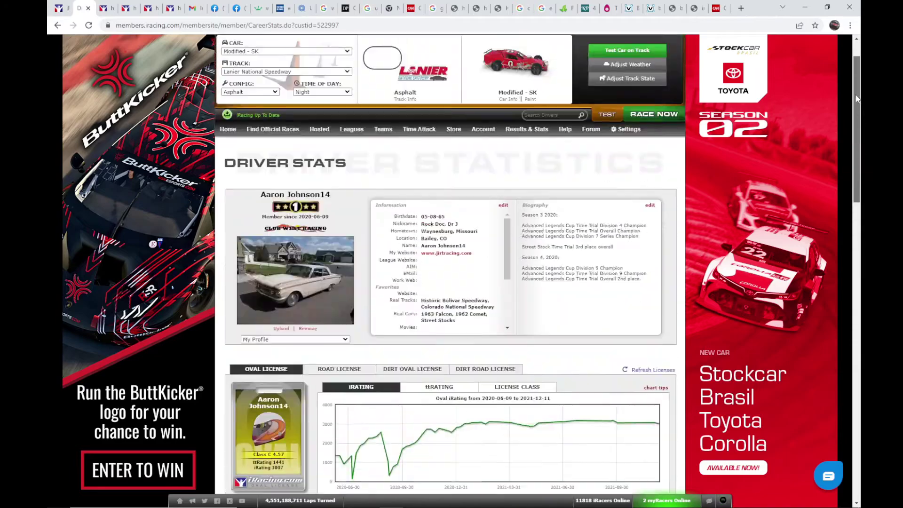
# Step: Search the personal Results Archive for 2021 race results
pyautogui.click(226, 175)
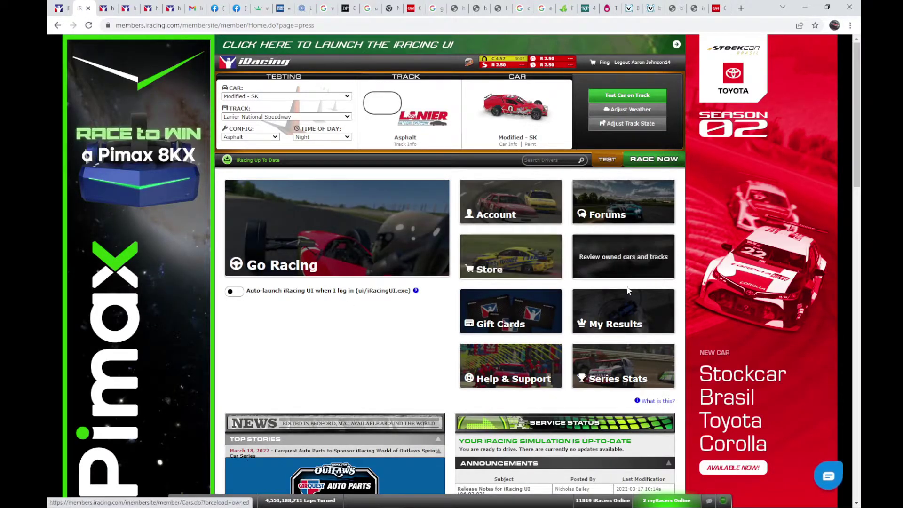
pyautogui.click(619, 312)
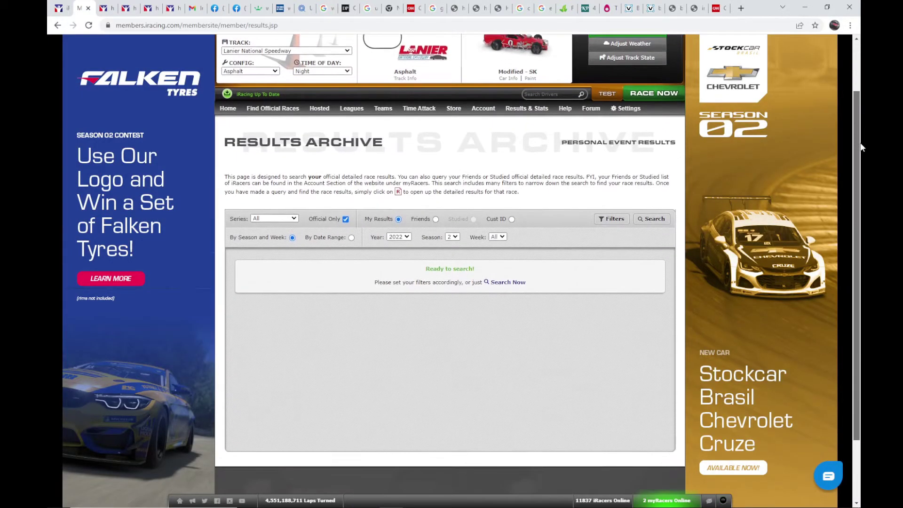
pyautogui.moveTo(861, 96); pyautogui.dragTo(860, 164)
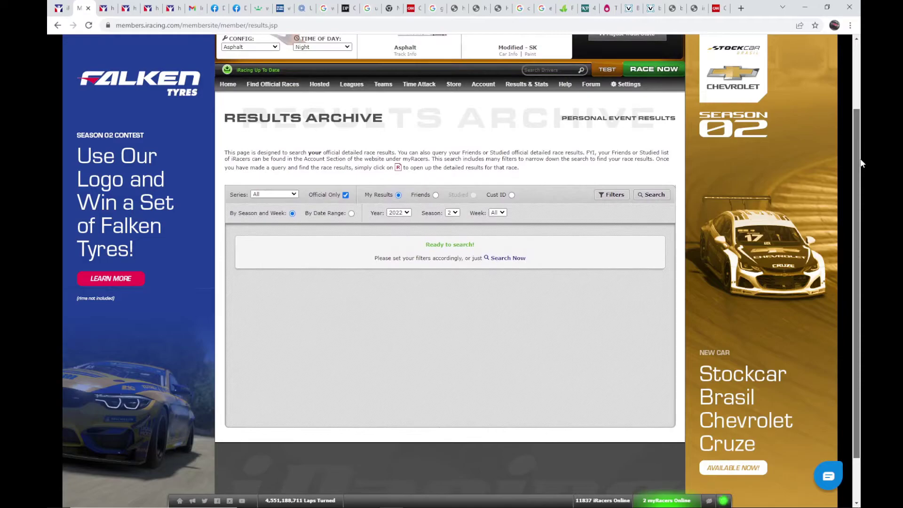
pyautogui.click(406, 213)
pyautogui.click(400, 228)
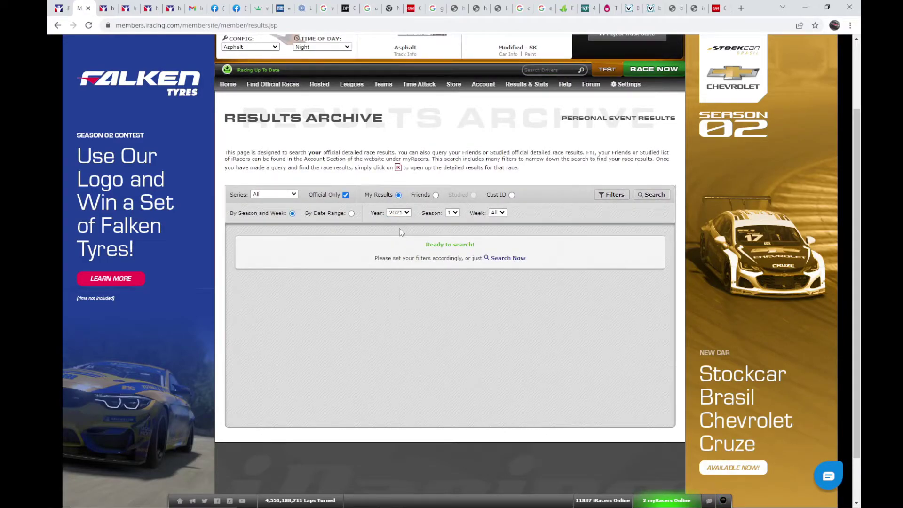
pyautogui.click(653, 196)
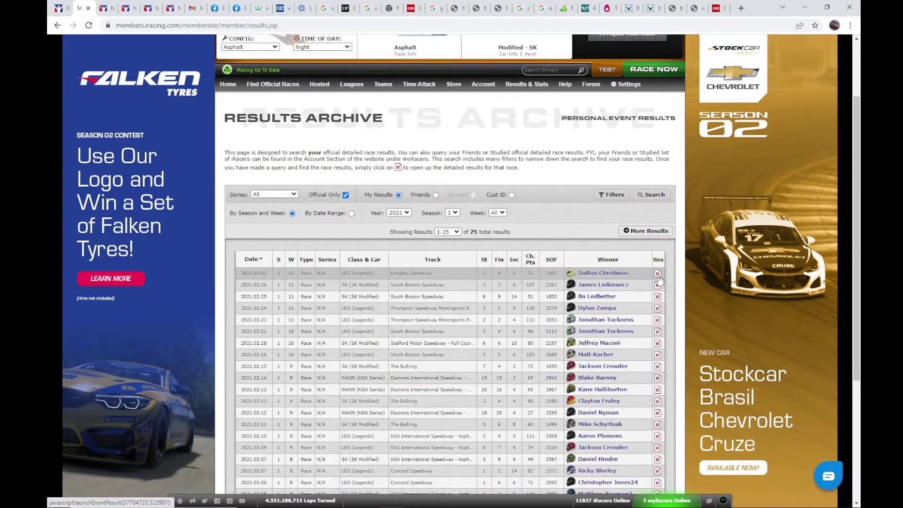
# Step: View the Langley Speedway race result, select the custid in its URL, and close it
pyautogui.click(657, 274)
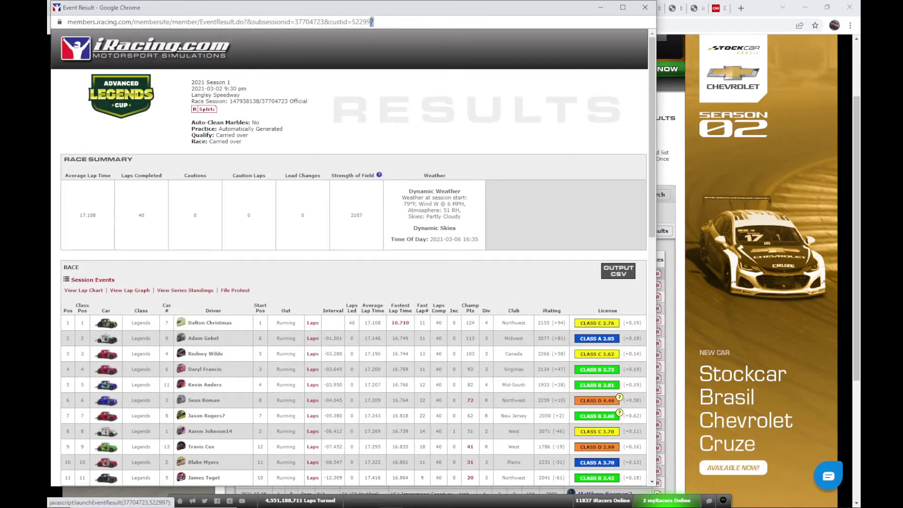
pyautogui.moveTo(365, 23)
pyautogui.mouseDown()
pyautogui.moveTo(354, 23)
pyautogui.moveTo(358, 33)
pyautogui.mouseUp()
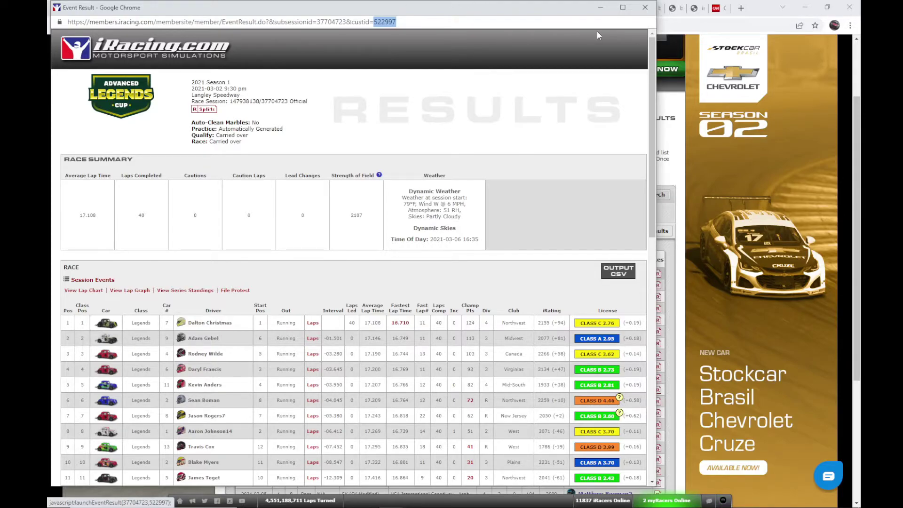
pyautogui.click(644, 8)
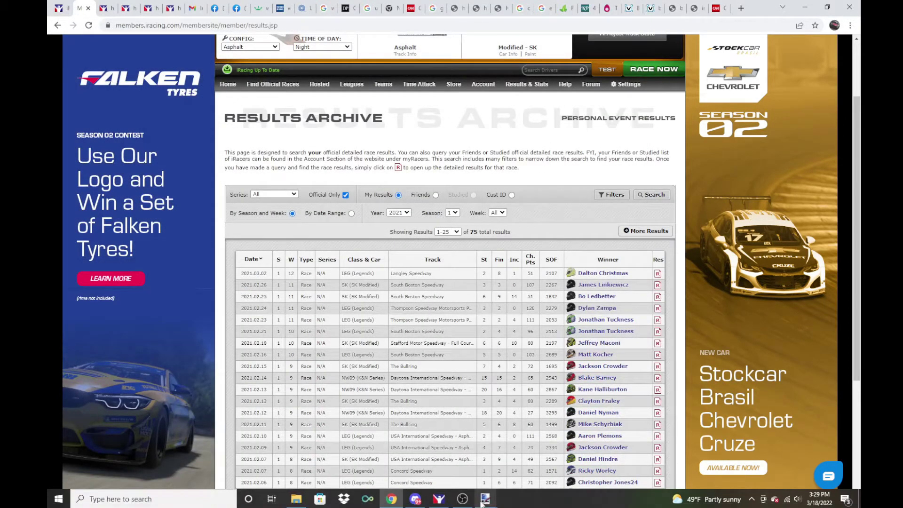
# Step: View the Legends Ford '34 Coupe's 3D car model in iRacing, then minimize iRacing
pyautogui.click(438, 500)
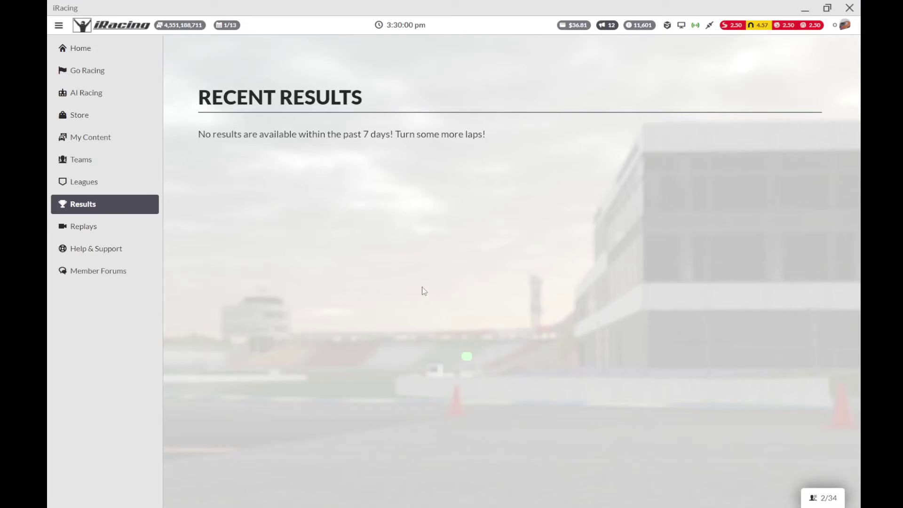
pyautogui.click(75, 137)
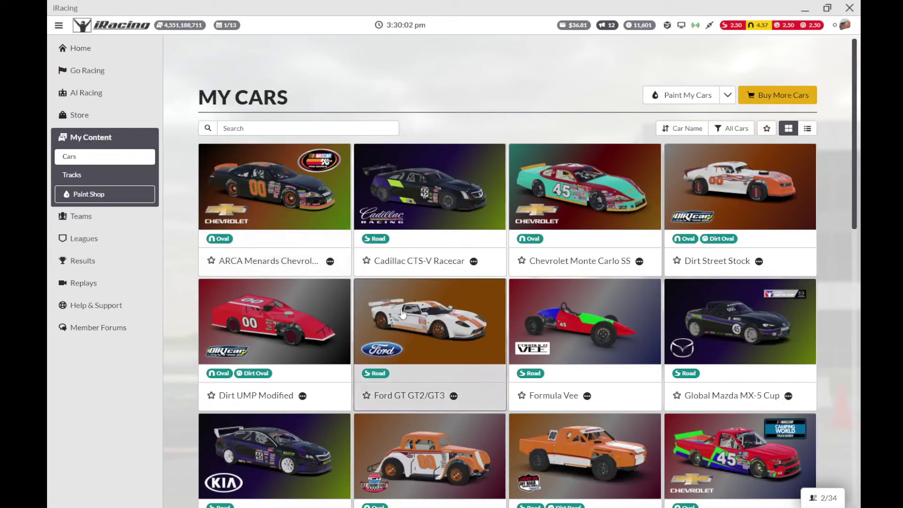
pyautogui.click(430, 462)
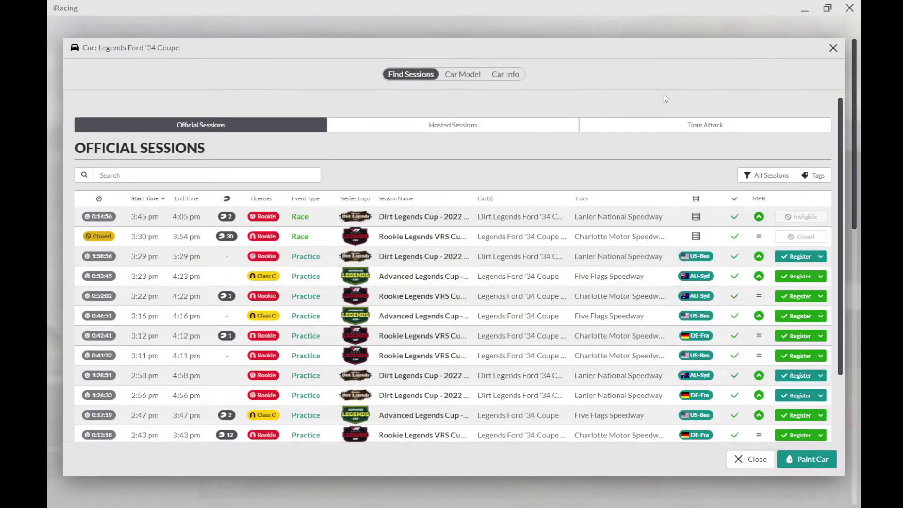
pyautogui.click(463, 74)
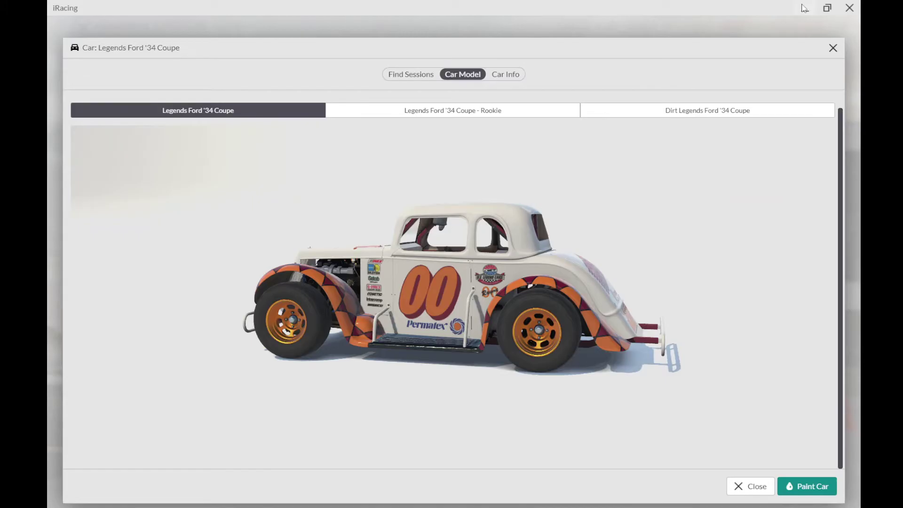
pyautogui.click(803, 8)
pyautogui.moveTo(435, 500)
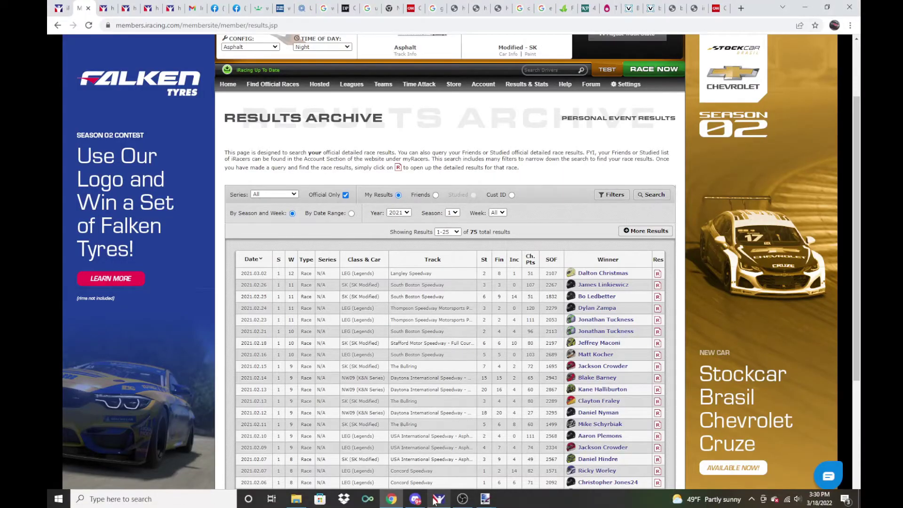
# Step: Show the Spec Layer in the layered Fast Orange 4 Base image and begin Save As
pyautogui.click(484, 499)
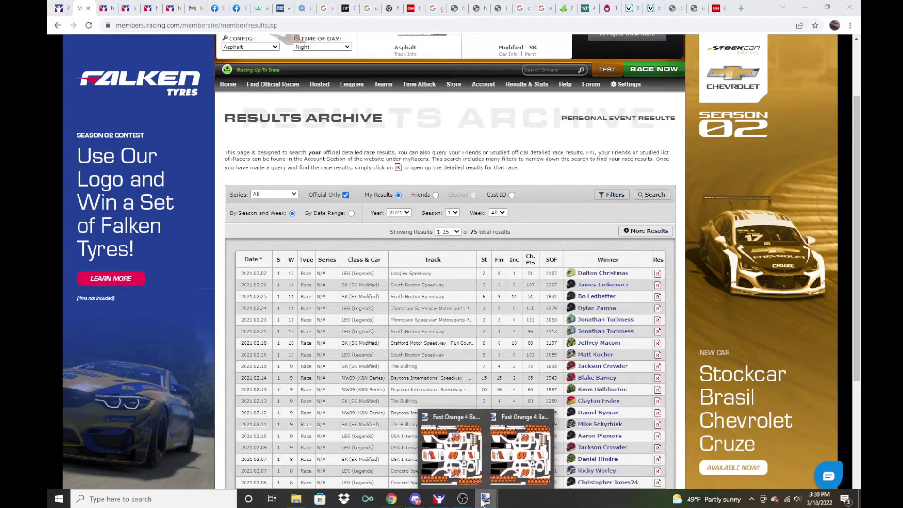
pyautogui.click(455, 428)
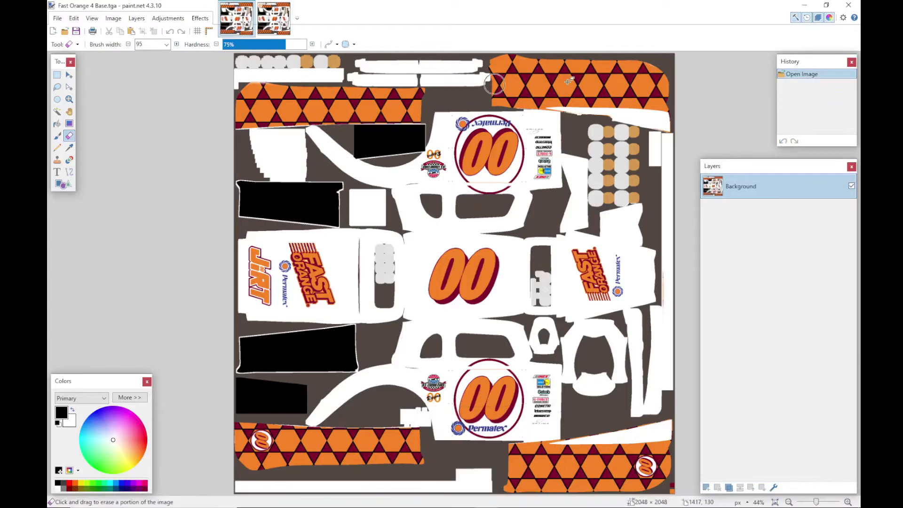
pyautogui.moveTo(236, 18)
pyautogui.click(273, 19)
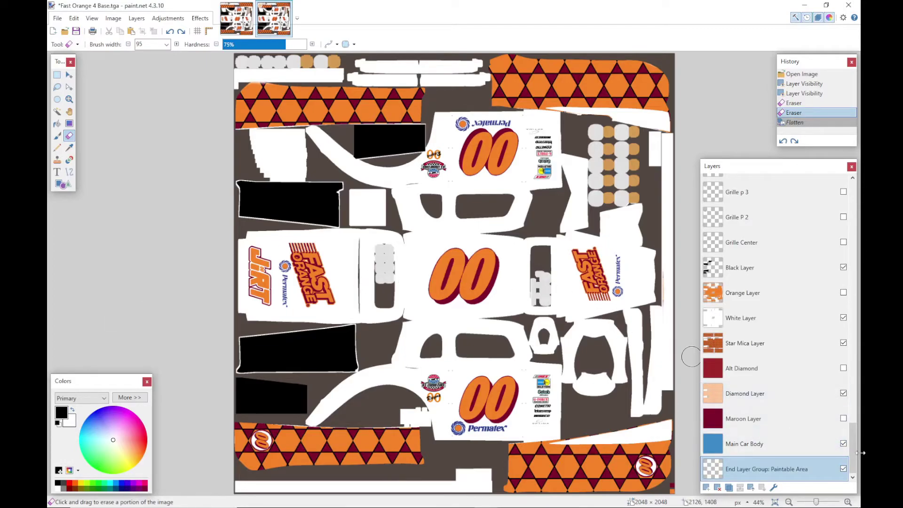
pyautogui.click(856, 452)
pyautogui.moveTo(856, 452); pyautogui.dragTo(861, 268)
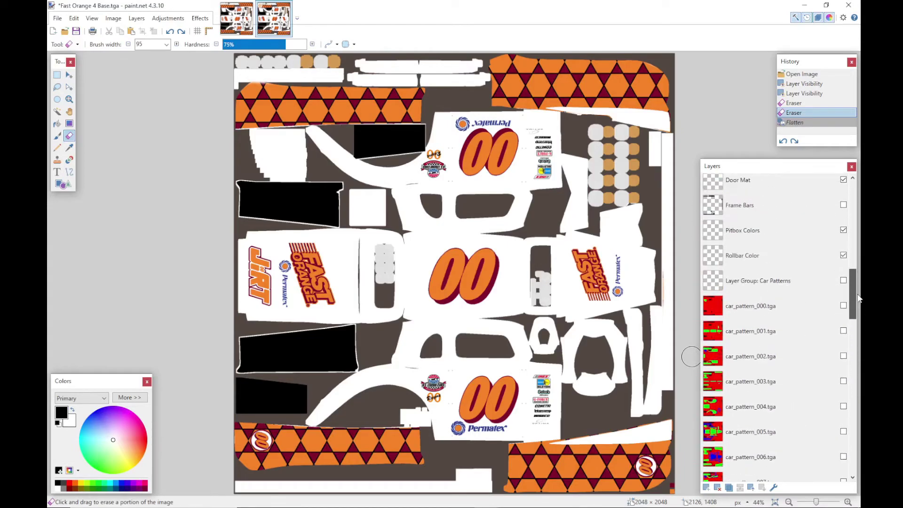
pyautogui.scroll(5, 854, 268)
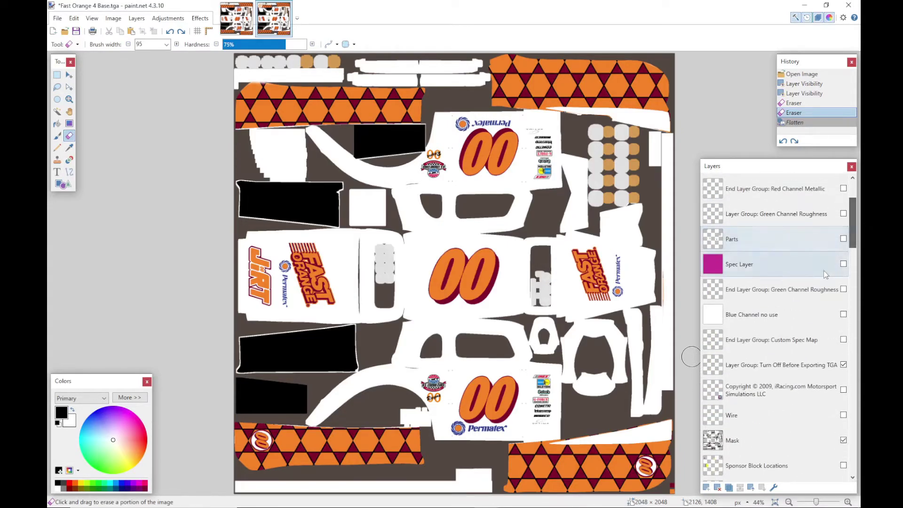
pyautogui.click(843, 264)
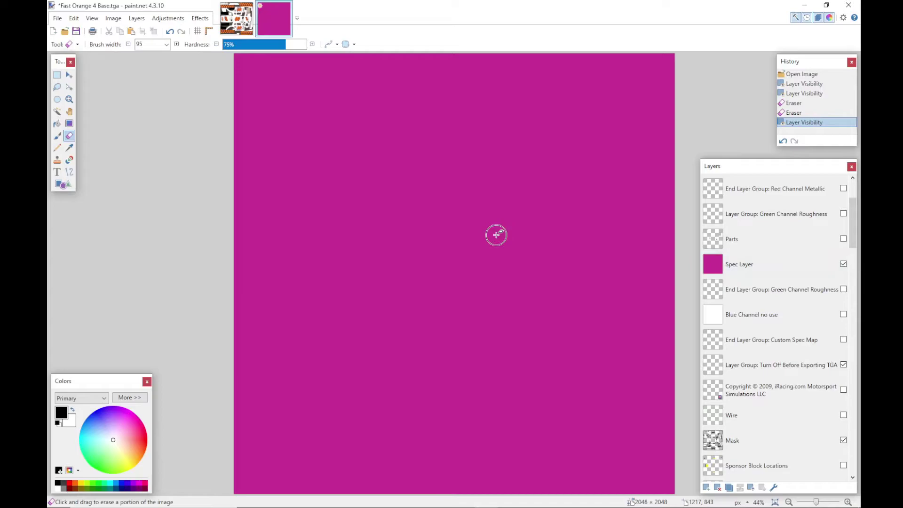
pyautogui.click(58, 20)
pyautogui.click(82, 92)
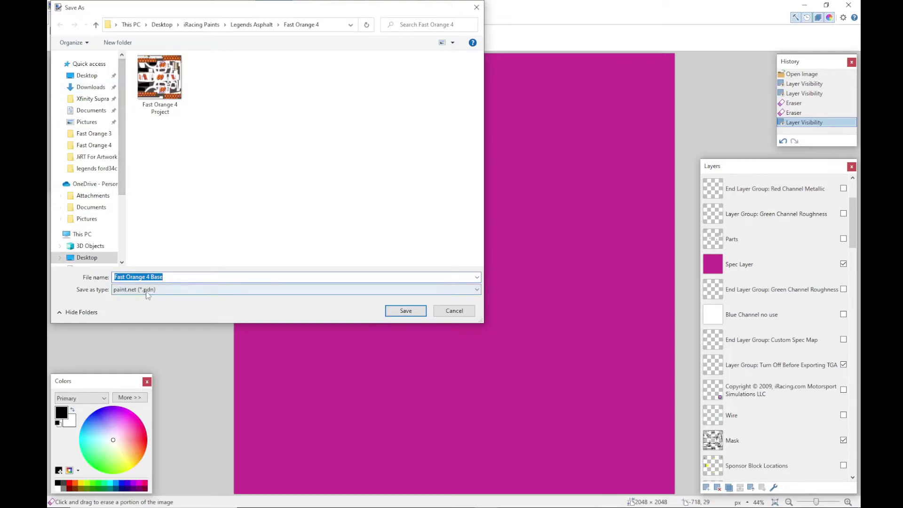
# Step: Save the spec map as TGA over Fast Orange 4 Spec
pyautogui.click(149, 290)
pyautogui.click(136, 343)
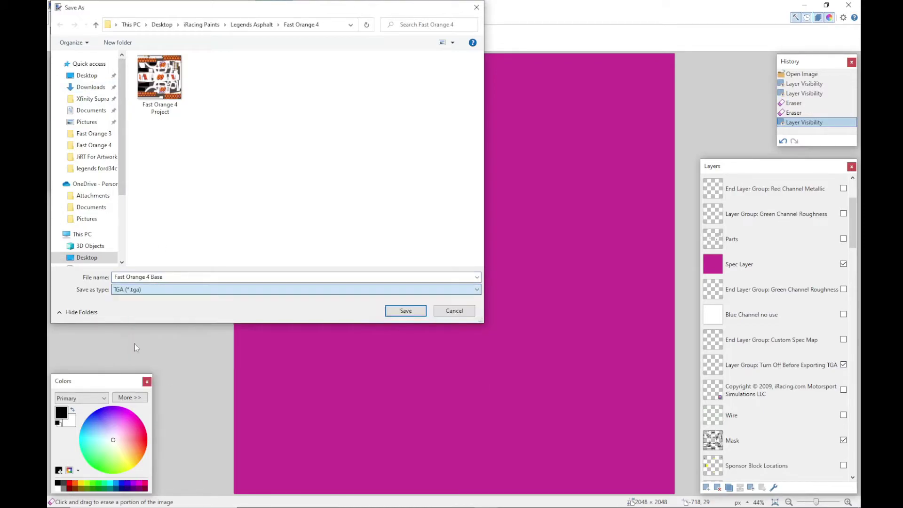
pyautogui.click(215, 78)
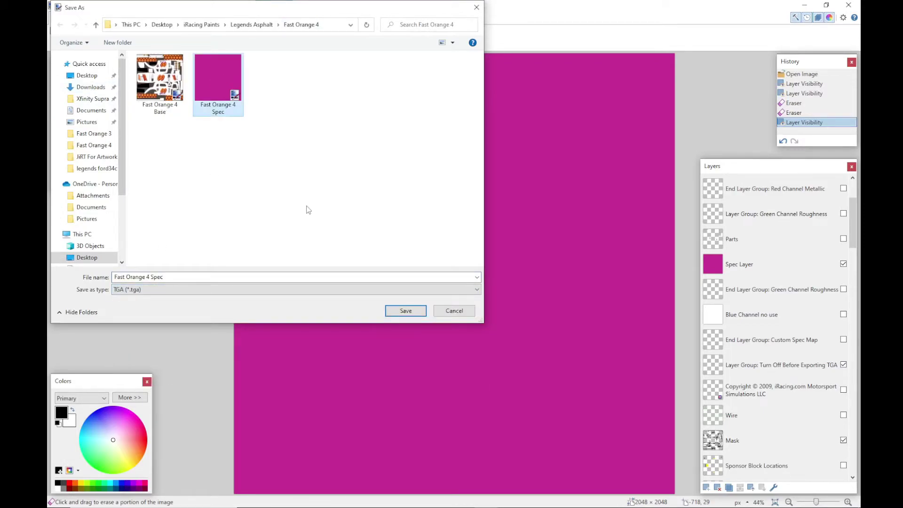
pyautogui.click(408, 312)
pyautogui.click(472, 260)
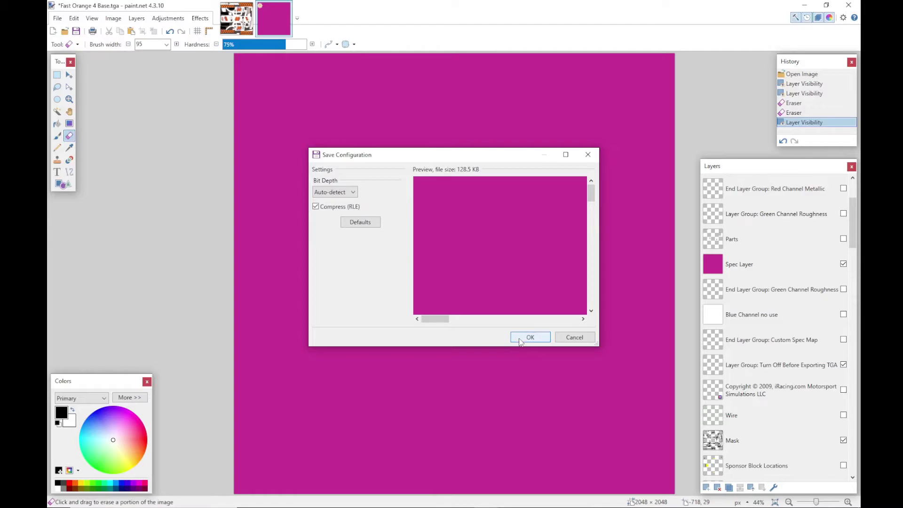
pyautogui.click(520, 339)
# Step: Flatten for the save, then undo the flatten to restore the layers
pyautogui.click(487, 286)
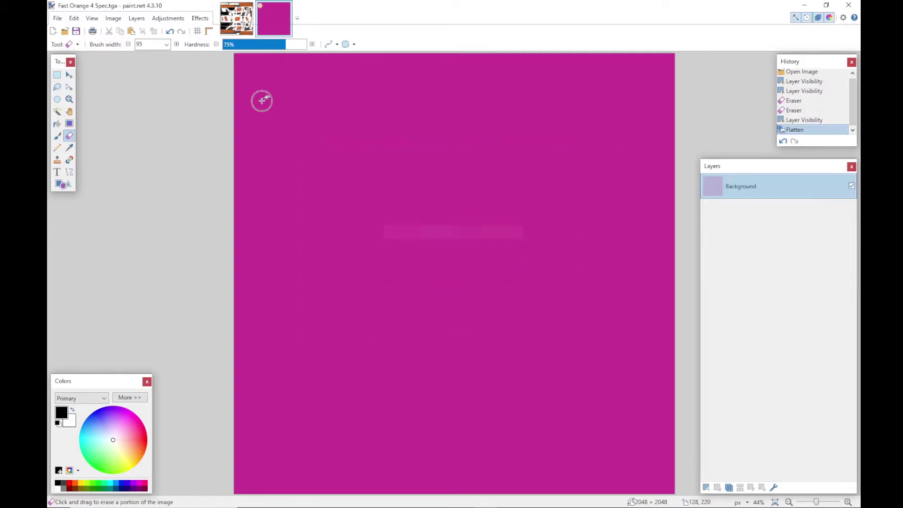
pyautogui.click(169, 31)
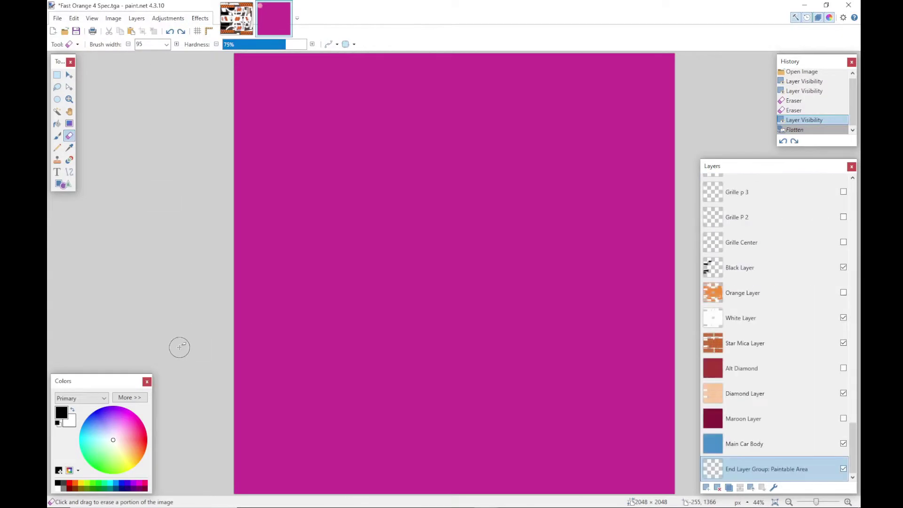
pyautogui.click(297, 498)
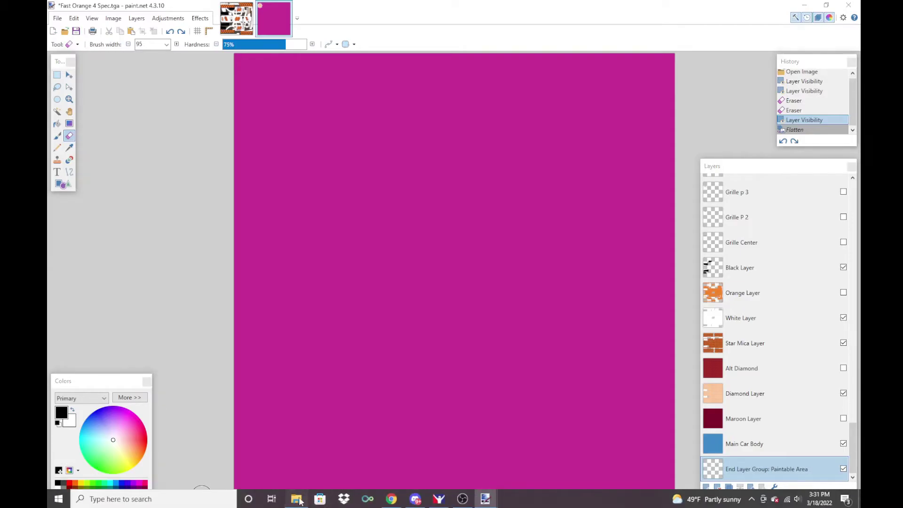
# Step: Copy Fast Orange 4 Spec from Desktop\iRacing Paints\Legends Asphalt\Fast Orange 4
pyautogui.click(182, 97)
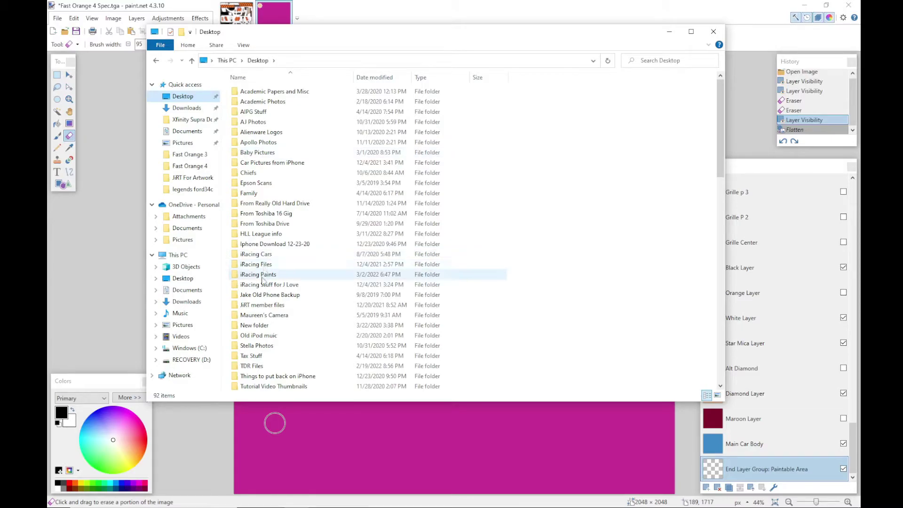
pyautogui.doubleClick(262, 280)
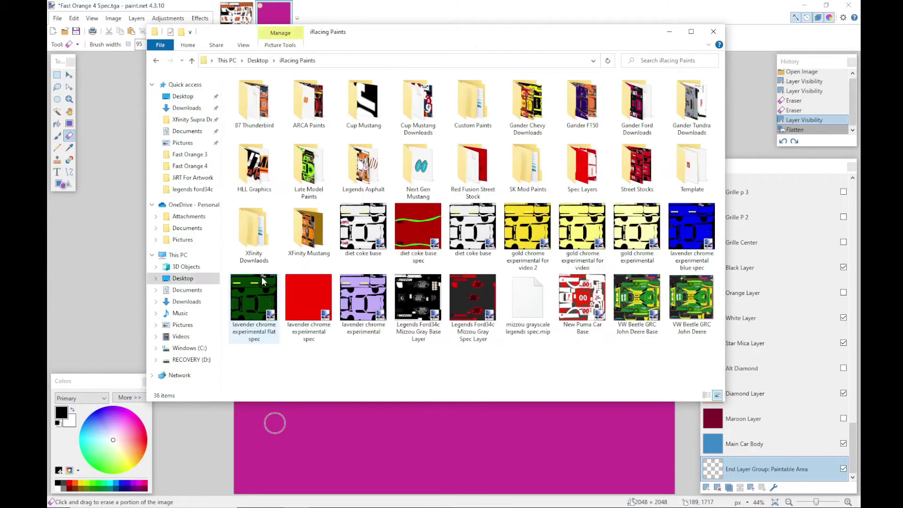
pyautogui.doubleClick(372, 165)
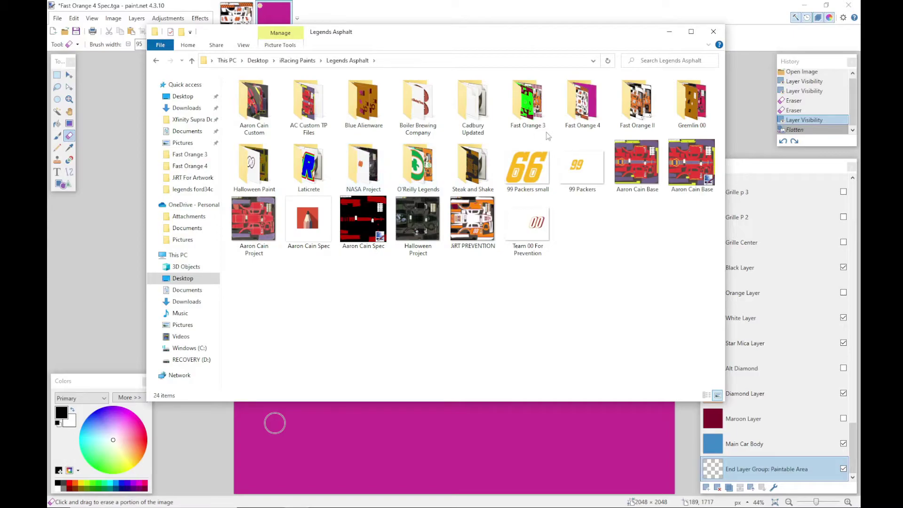
pyautogui.doubleClick(581, 110)
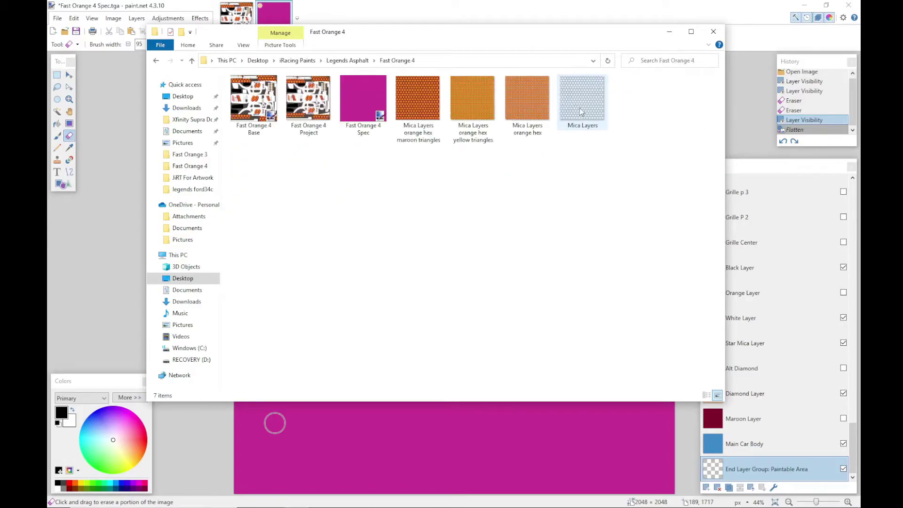
pyautogui.click(352, 93)
pyautogui.rightClick(353, 99)
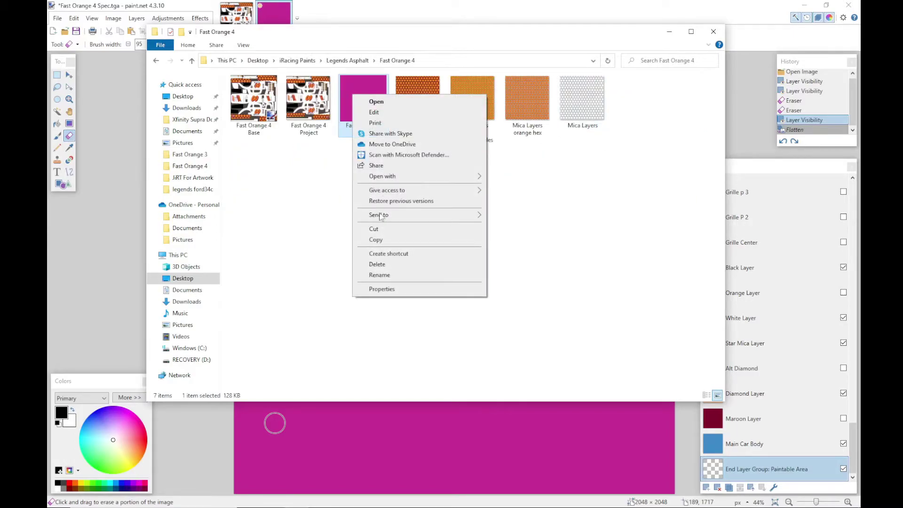
pyautogui.click(382, 241)
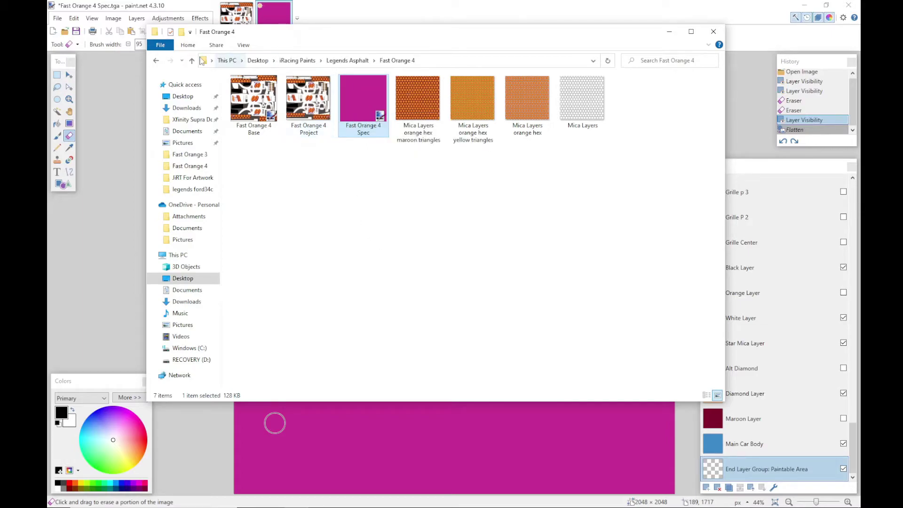
# Step: Paste it into Documents\iRacing\paint\legends ford34c, then orbit the iRacing car preview
pyautogui.click(188, 133)
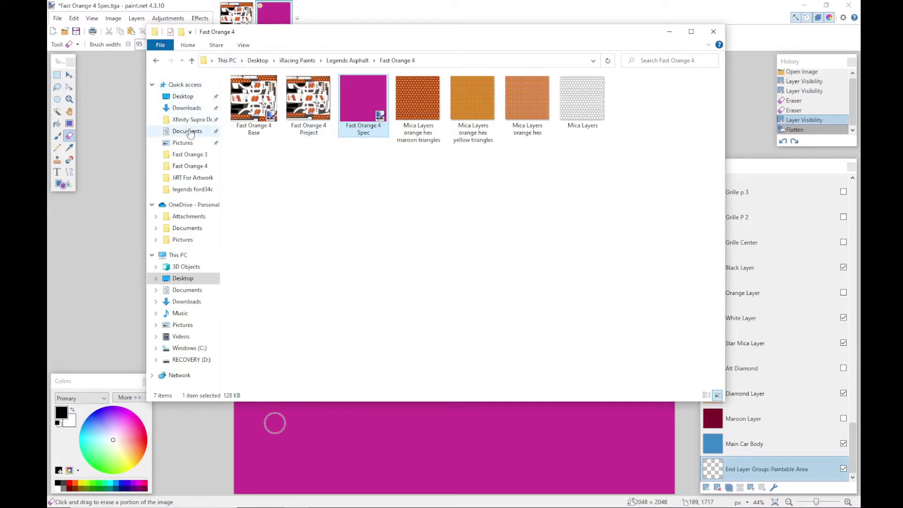
pyautogui.doubleClick(247, 194)
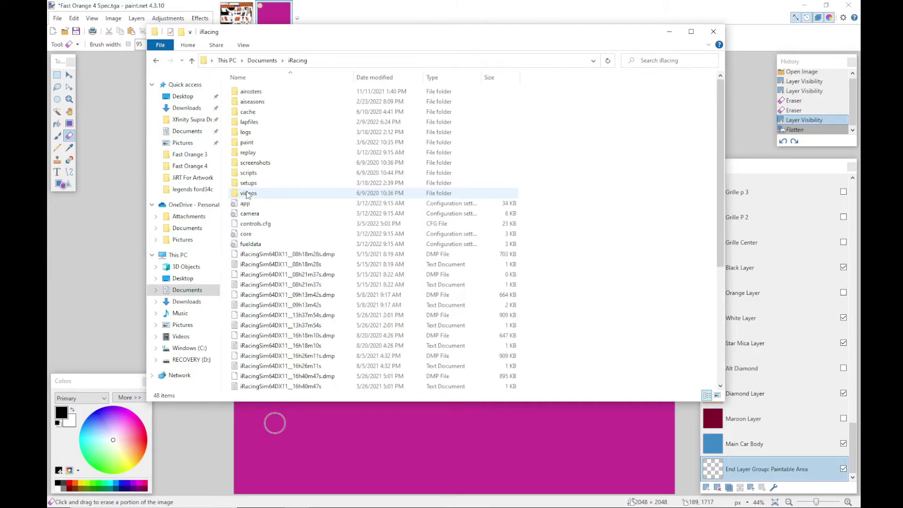
pyautogui.doubleClick(256, 148)
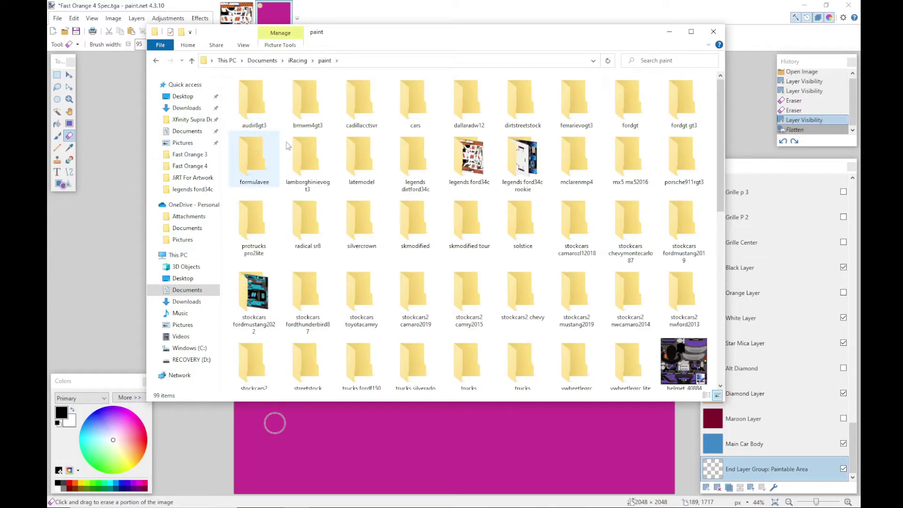
pyautogui.doubleClick(471, 166)
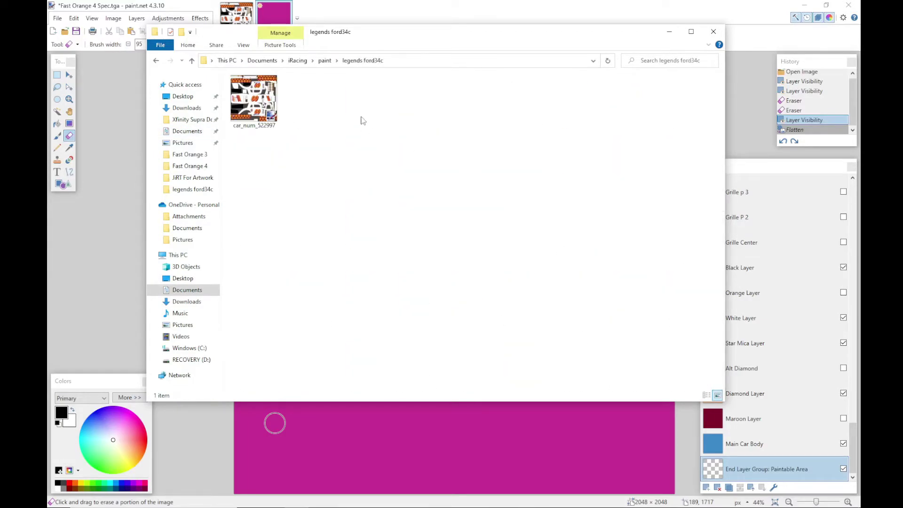
pyautogui.rightClick(341, 114)
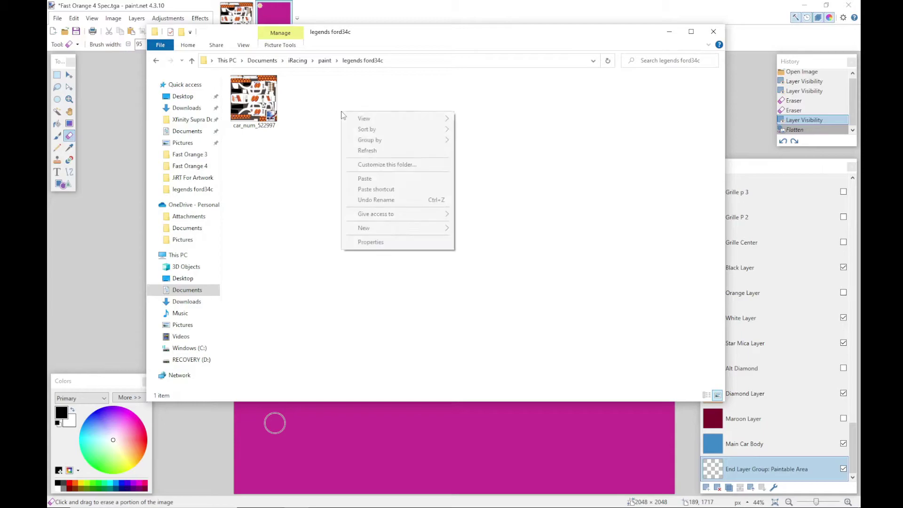
pyautogui.click(367, 181)
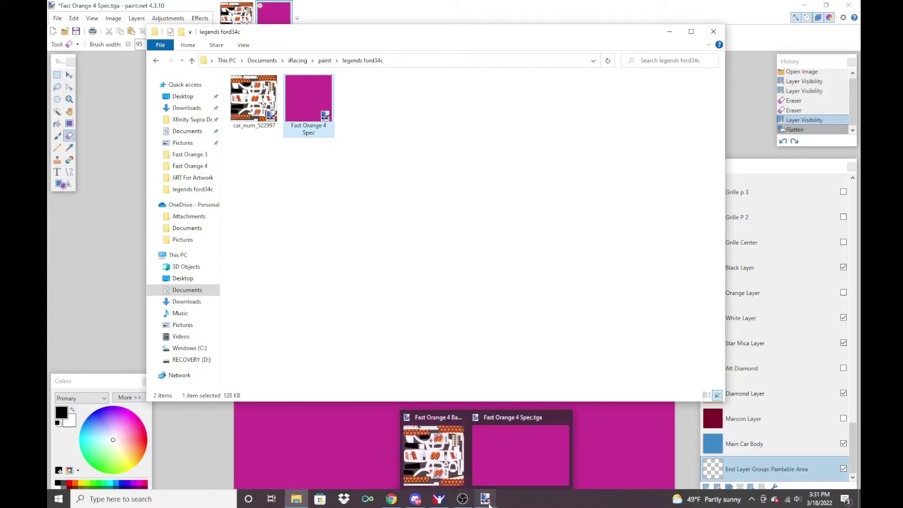
pyautogui.click(439, 499)
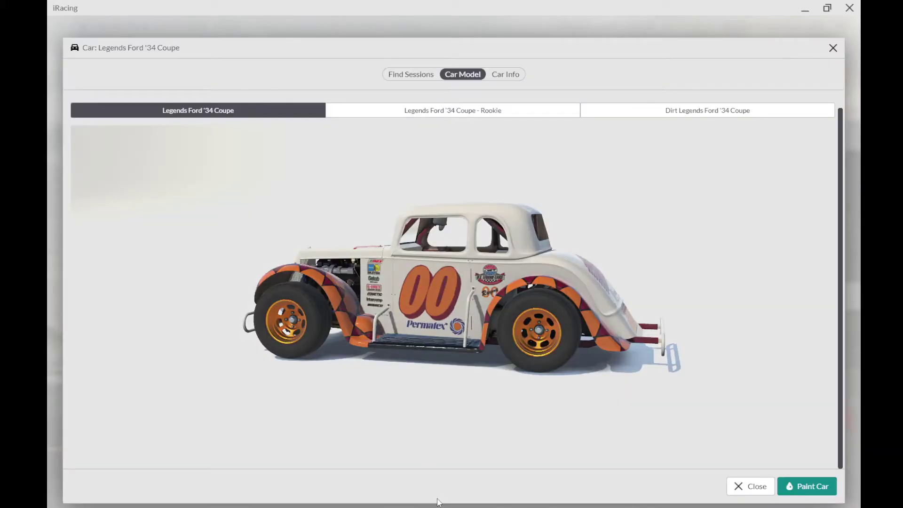
pyautogui.moveTo(420, 364)
pyautogui.mouseDown()
pyautogui.moveTo(385, 378)
pyautogui.moveTo(344, 323)
pyautogui.moveTo(238, 290)
pyautogui.mouseUp()
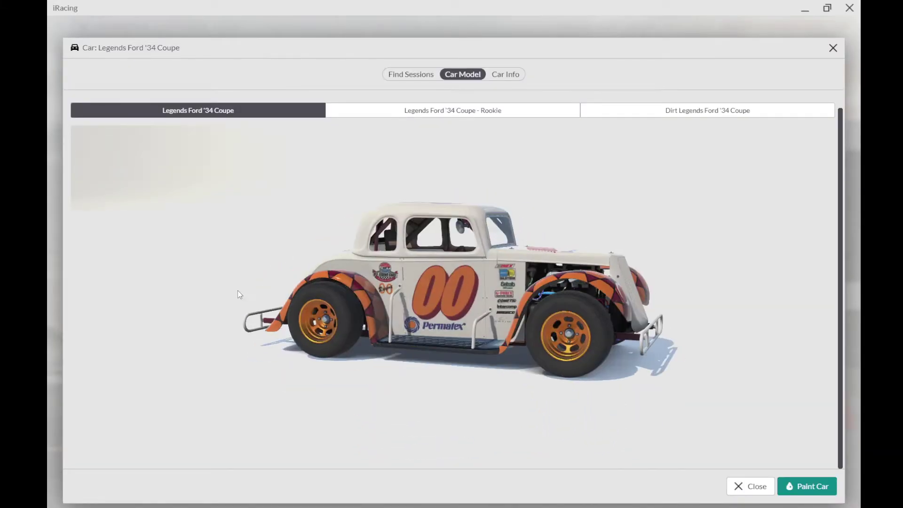
# Step: Rename the Fast Orange 4 Spec image to car_spec_522997 and select the new .mip file
pyautogui.click(805, 9)
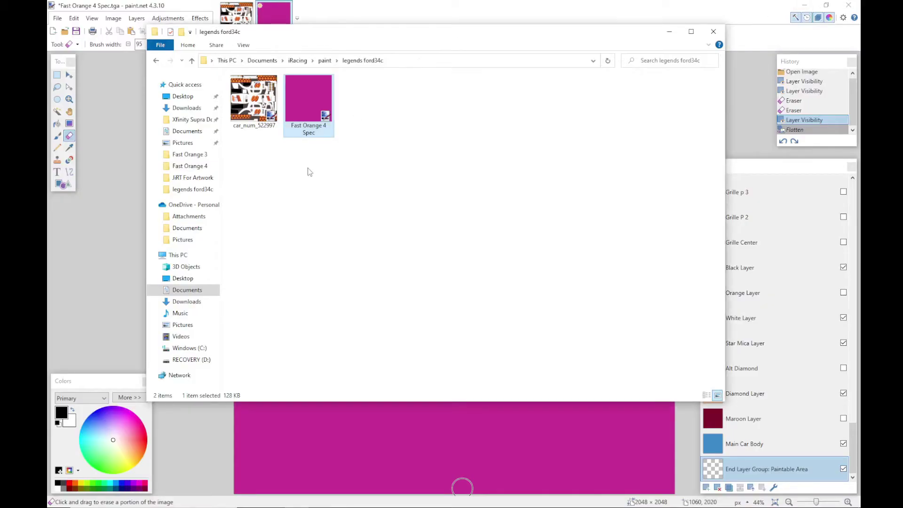
pyautogui.click(308, 131)
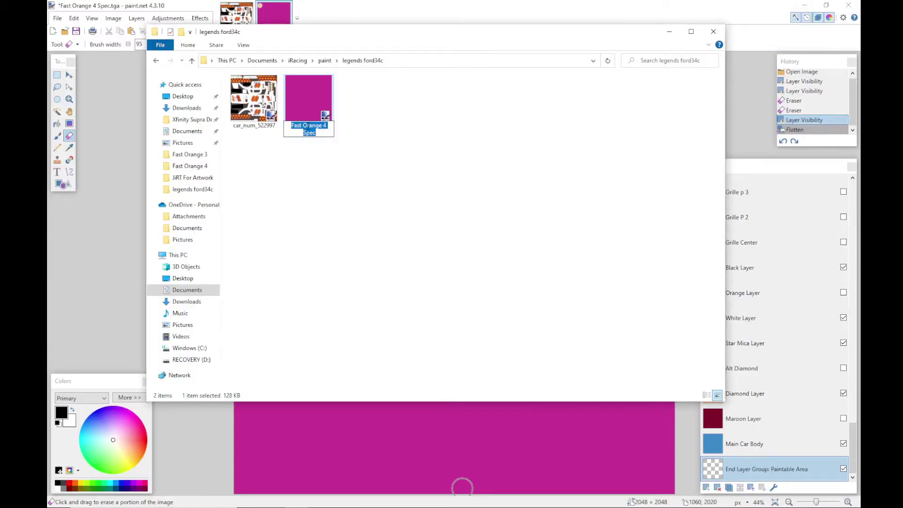
pyautogui.write('car_s')
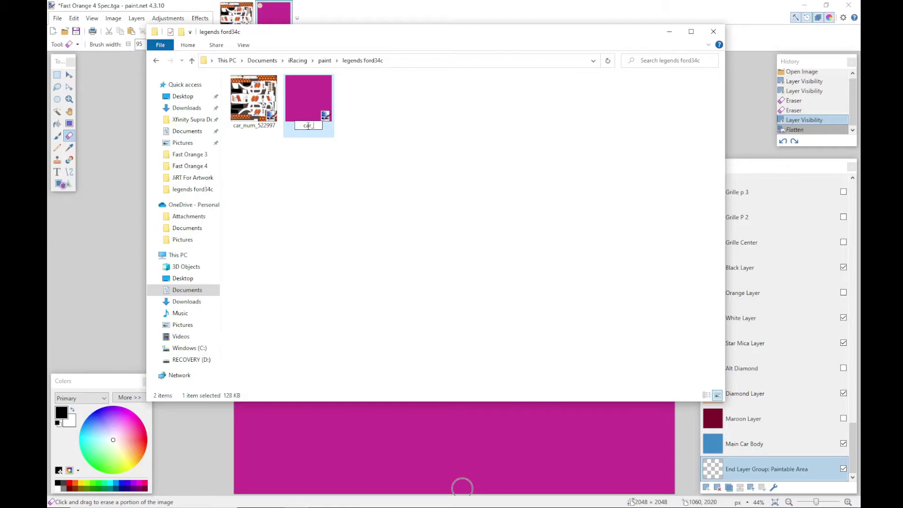
pyautogui.write('pe')
pyautogui.write('c_')
pyautogui.write('522997')
pyautogui.click(314, 201)
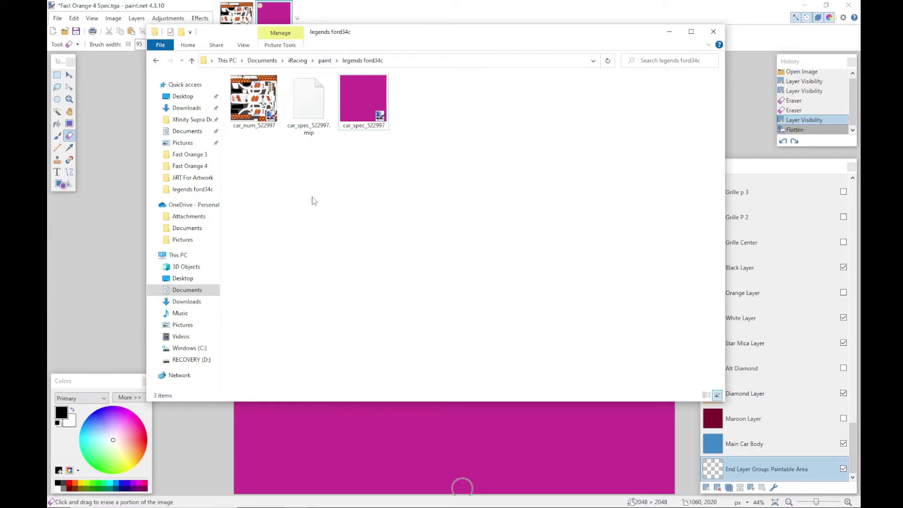
pyautogui.click(312, 98)
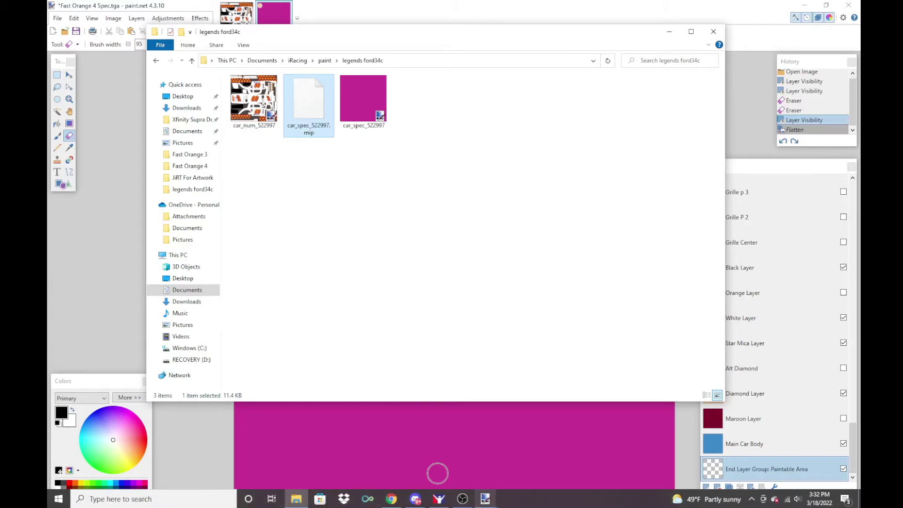
pyautogui.click(439, 501)
# Step: Orbit the coupe to view its foil finish from above and rear-quarter, then minimize iRacing
pyautogui.moveTo(447, 333)
pyautogui.mouseDown()
pyautogui.moveTo(520, 368)
pyautogui.moveTo(621, 286)
pyautogui.mouseUp()
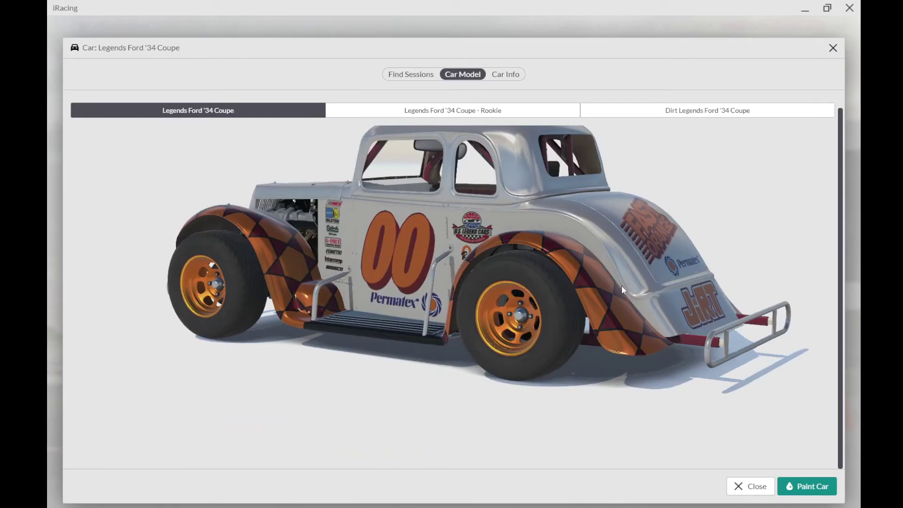
pyautogui.moveTo(619, 296)
pyautogui.mouseDown()
pyautogui.moveTo(605, 307)
pyautogui.moveTo(522, 287)
pyautogui.moveTo(522, 305)
pyautogui.moveTo(424, 309)
pyautogui.moveTo(407, 296)
pyautogui.moveTo(429, 288)
pyautogui.moveTo(386, 293)
pyautogui.moveTo(475, 306)
pyautogui.moveTo(474, 319)
pyautogui.moveTo(448, 313)
pyautogui.moveTo(444, 291)
pyautogui.mouseUp()
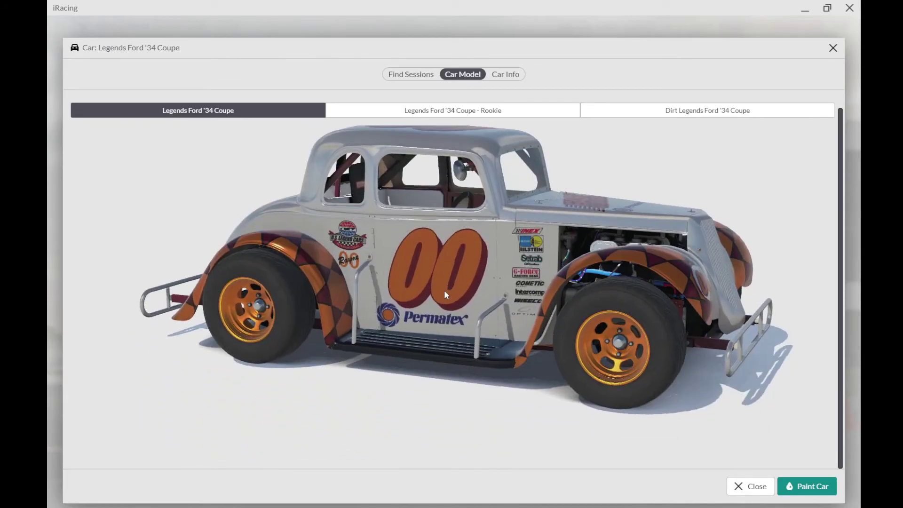
pyautogui.click(804, 13)
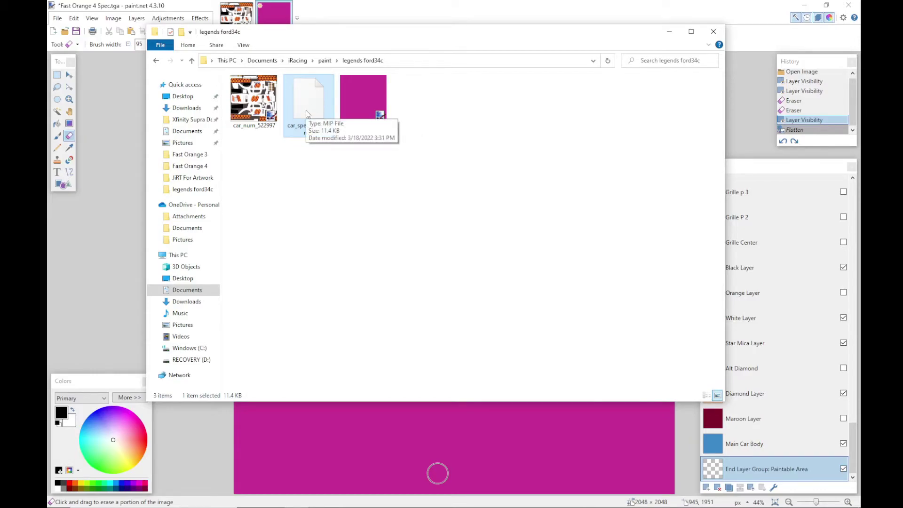
# Step: Copy car_num_522997 and car_spec_522997.mip together
pyautogui.click(263, 100)
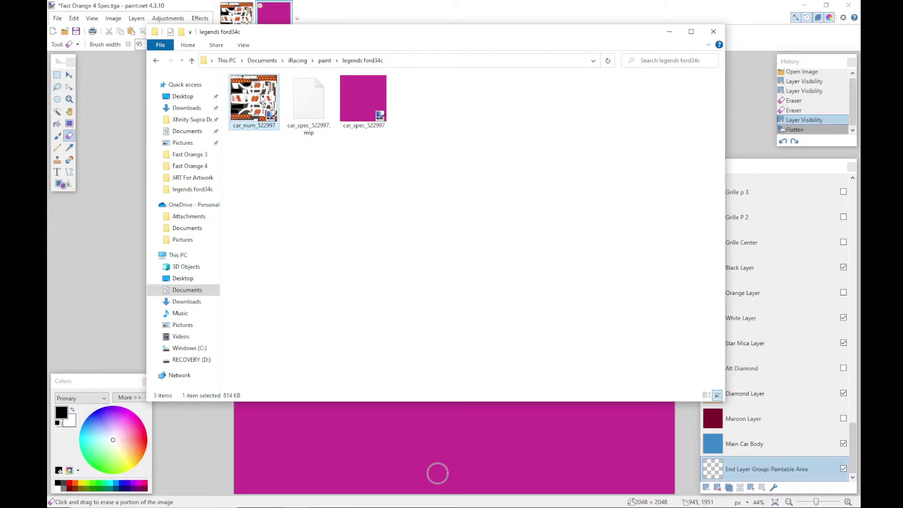
pyautogui.hotkey('shift', 'Right')
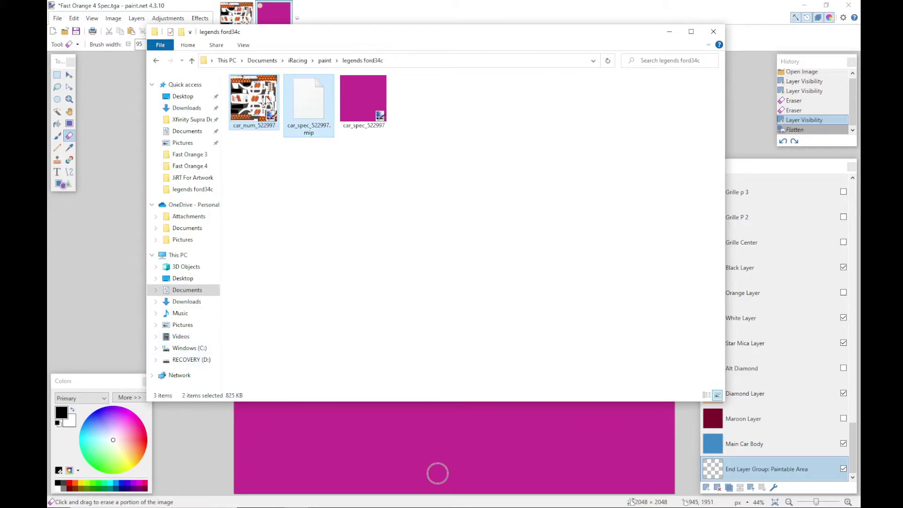
pyautogui.hotkey('shift', 'Left')
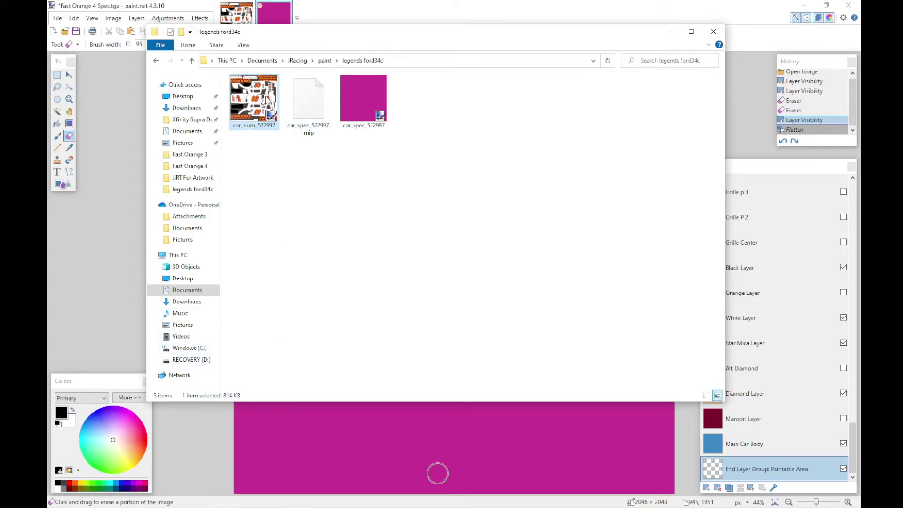
pyautogui.keyDown('ctrl'); pyautogui.click(298, 109); pyautogui.keyUp('ctrl')
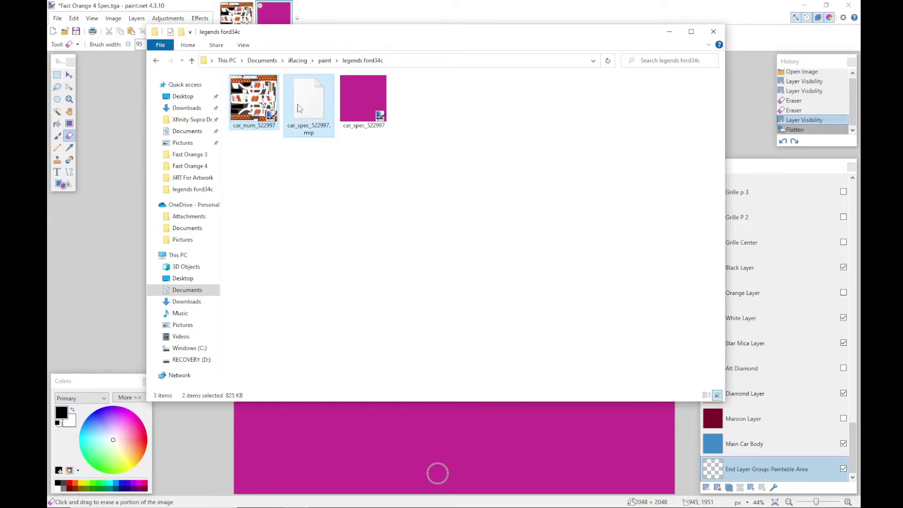
pyautogui.rightClick(298, 108)
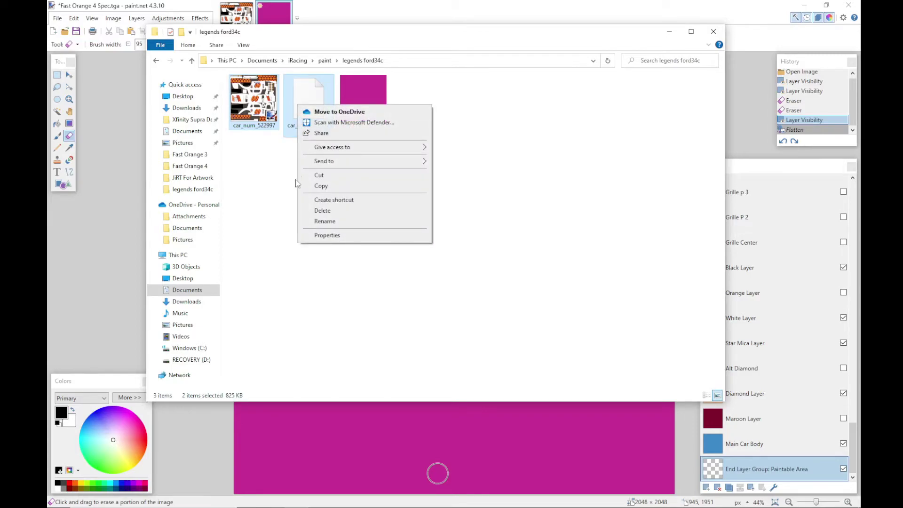
pyautogui.click(315, 188)
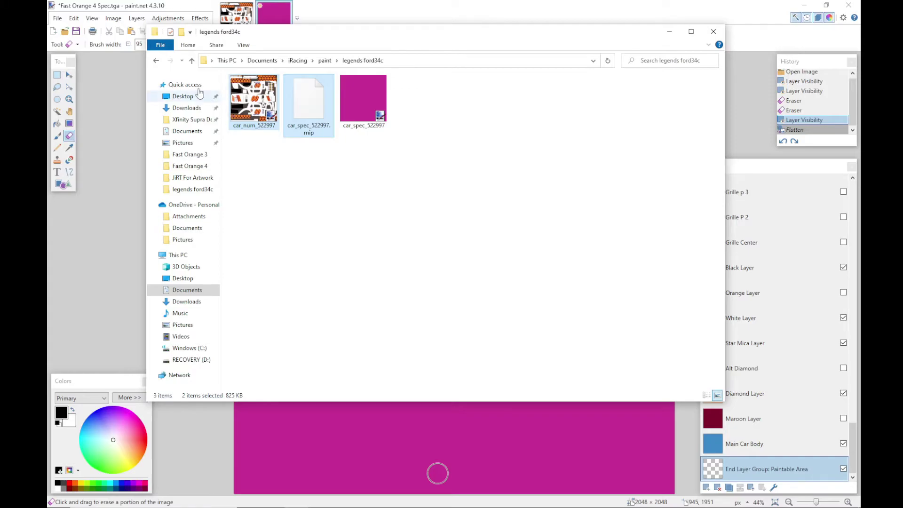
pyautogui.moveTo(186, 148)
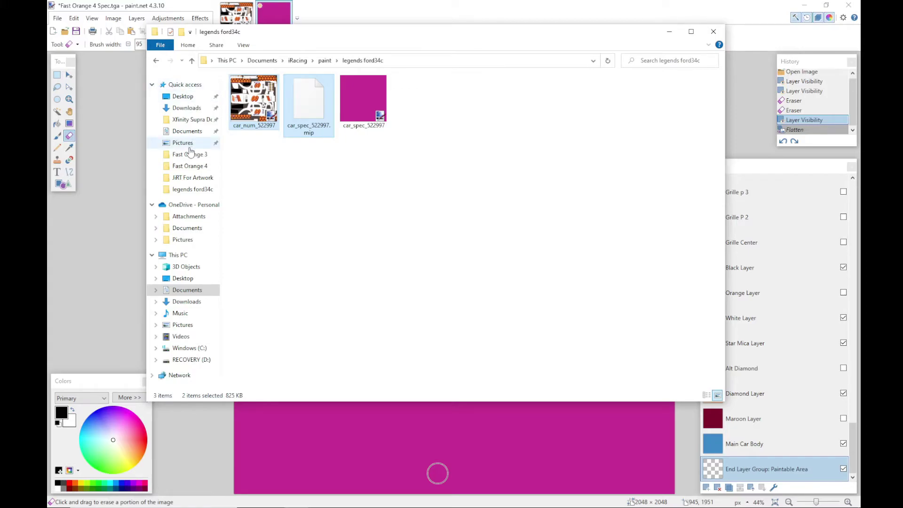
# Step: Create a 'Trading Paints Files' folder in Desktop > iRacing Paints > Legends Asphalt > Fast Orange 4
pyautogui.click(182, 96)
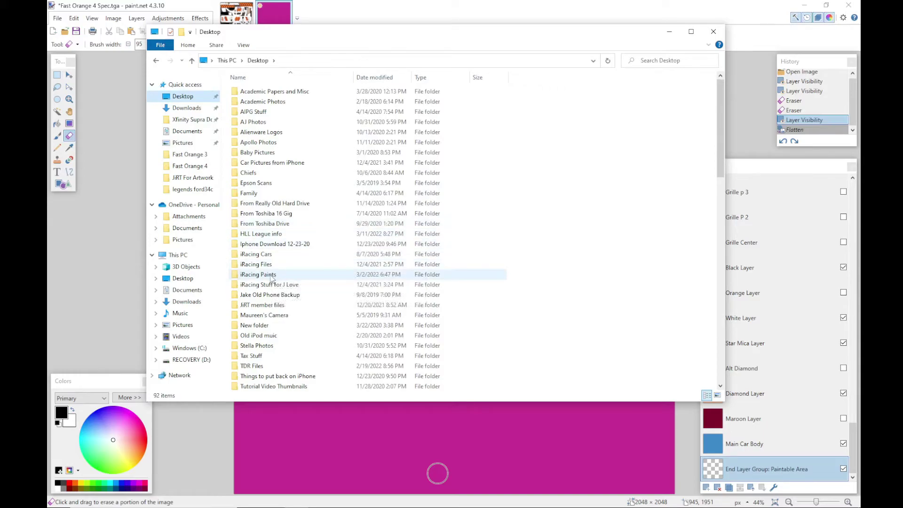
pyautogui.doubleClick(270, 279)
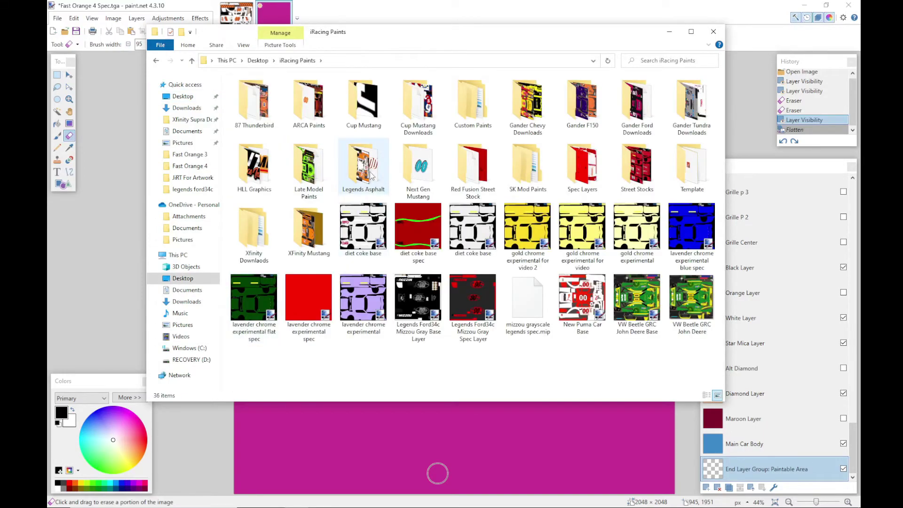
pyautogui.doubleClick(372, 177)
pyautogui.doubleClick(578, 107)
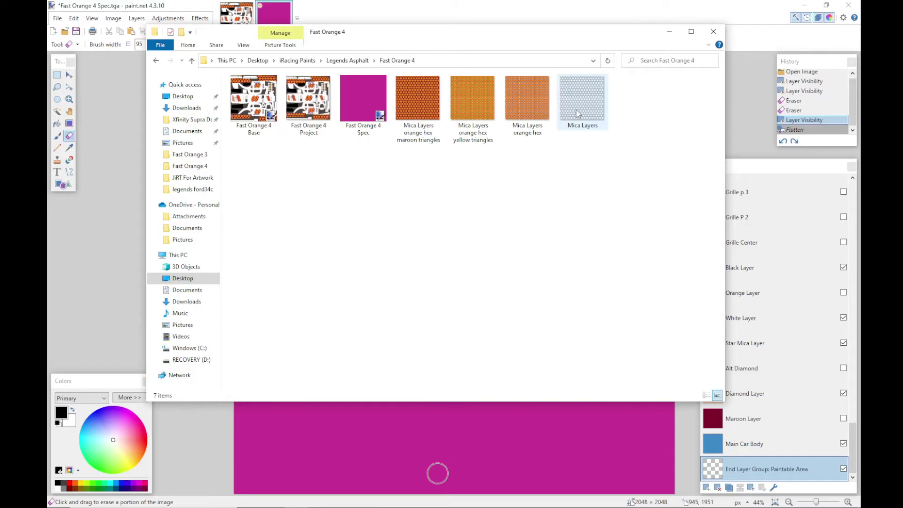
pyautogui.rightClick(307, 187)
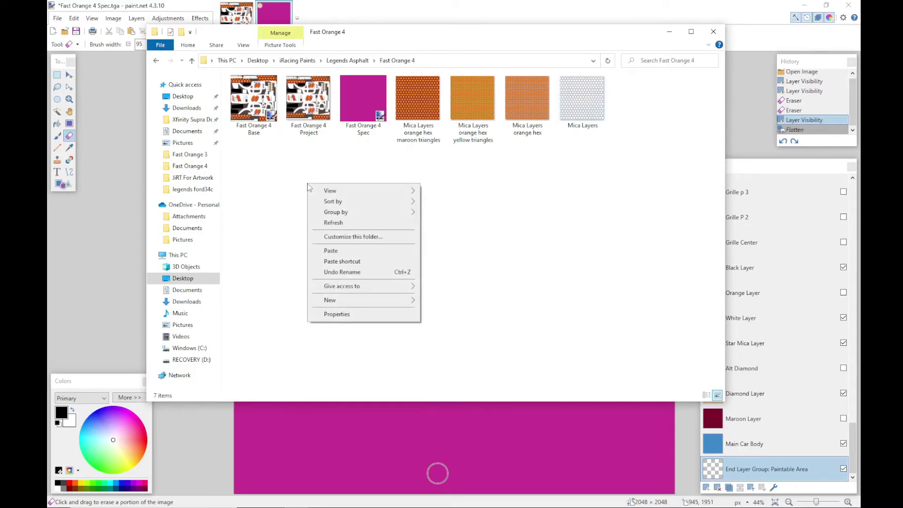
pyautogui.moveTo(330, 300)
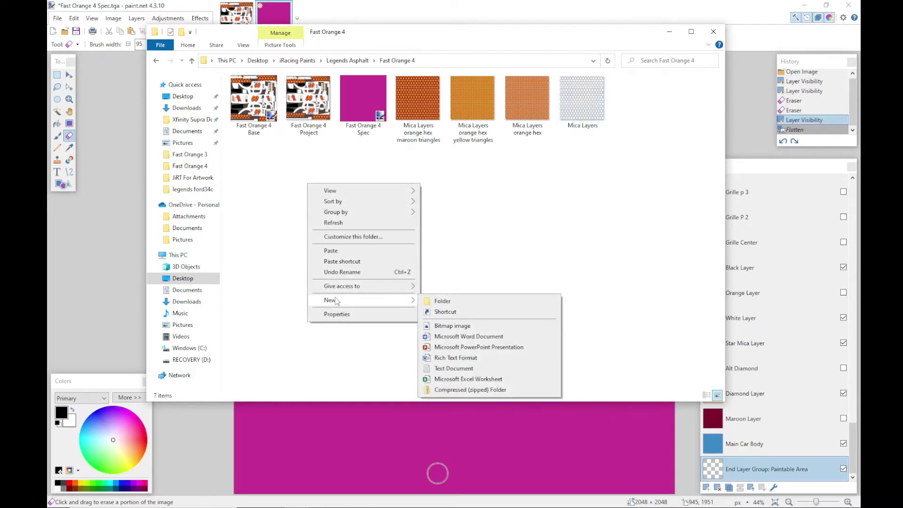
pyautogui.click(443, 304)
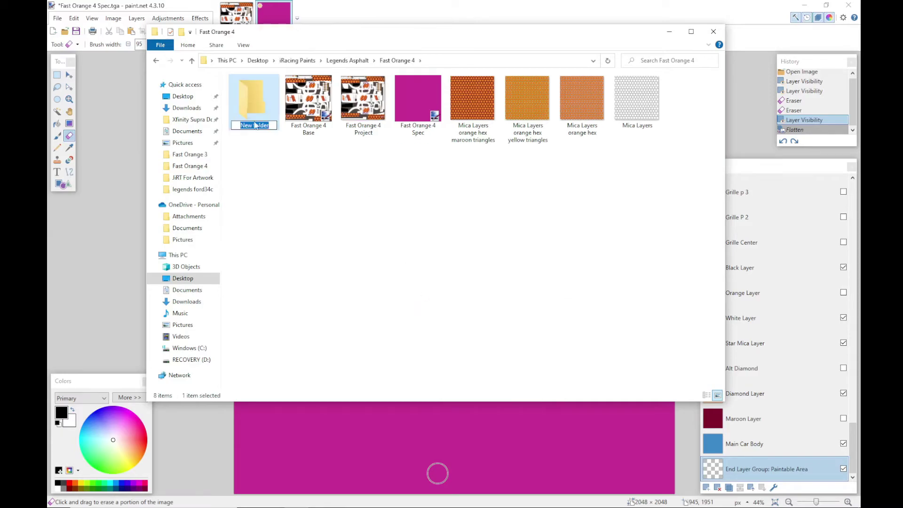
pyautogui.write('Tra')
pyautogui.write('cing Paint')
pyautogui.write('rs')
pyautogui.press('BackSpace')
pyautogui.press('BackSpace')
pyautogui.write('s')
pyautogui.write(' Files')
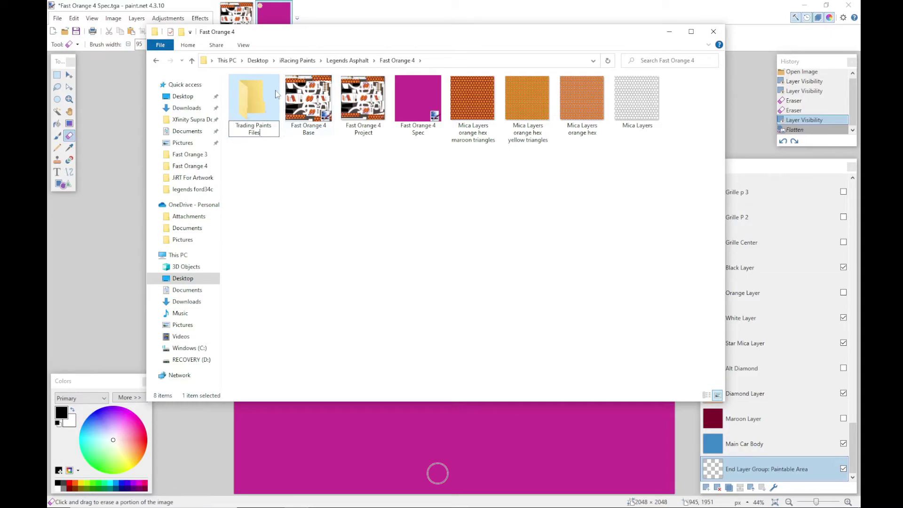
pyautogui.press('Return')
# Step: Paste the copied car_num and spec .mip files into Trading Paints Files
pyautogui.doubleClick(254, 98)
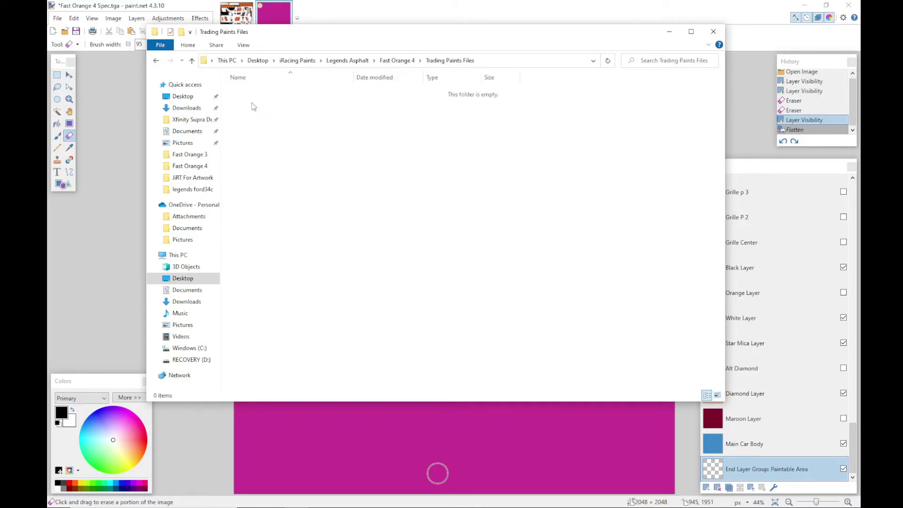
pyautogui.rightClick(303, 145)
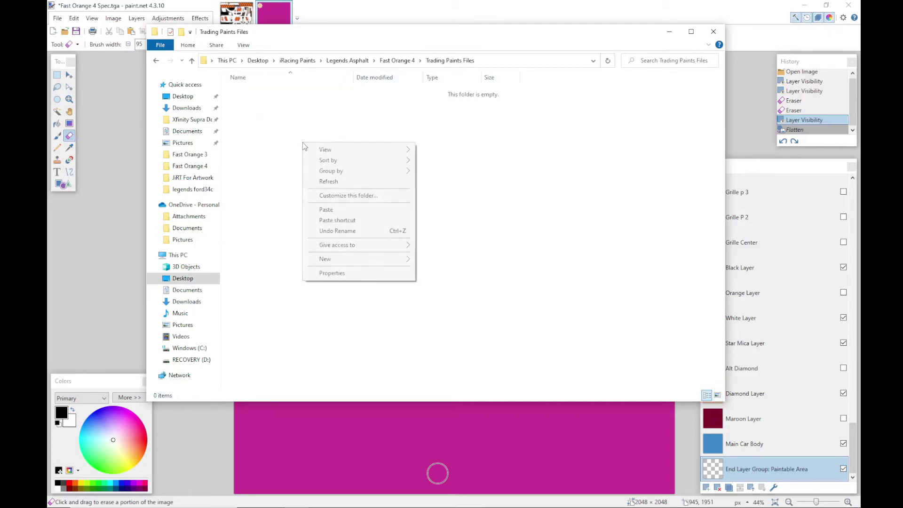
pyautogui.click(332, 211)
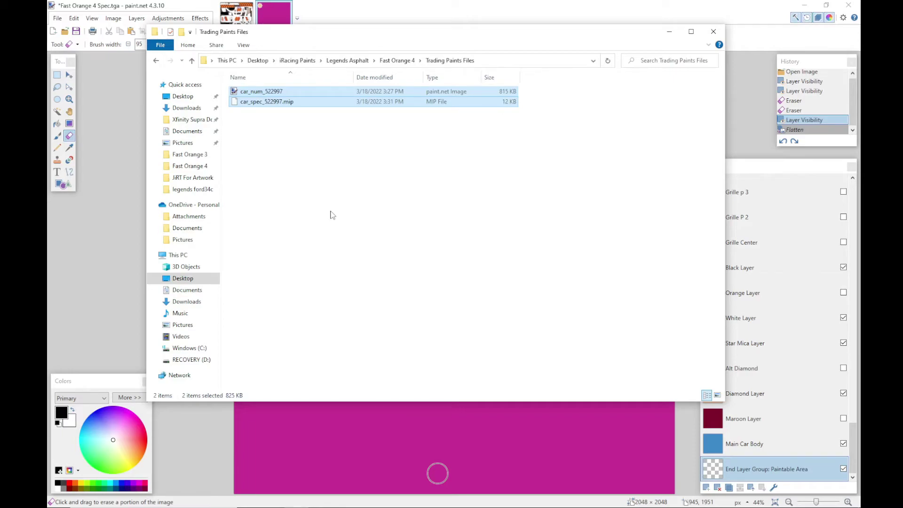
# Step: Rename the pasted files to 'Fast orange 4 base' and 'Fast orange 4 spec.mip'
pyautogui.click(277, 93)
pyautogui.click(278, 94)
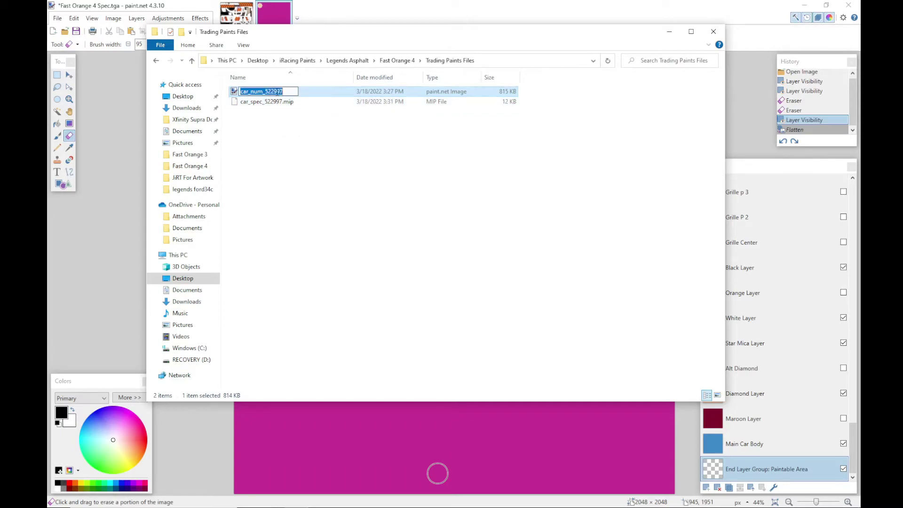
pyautogui.write('Fas')
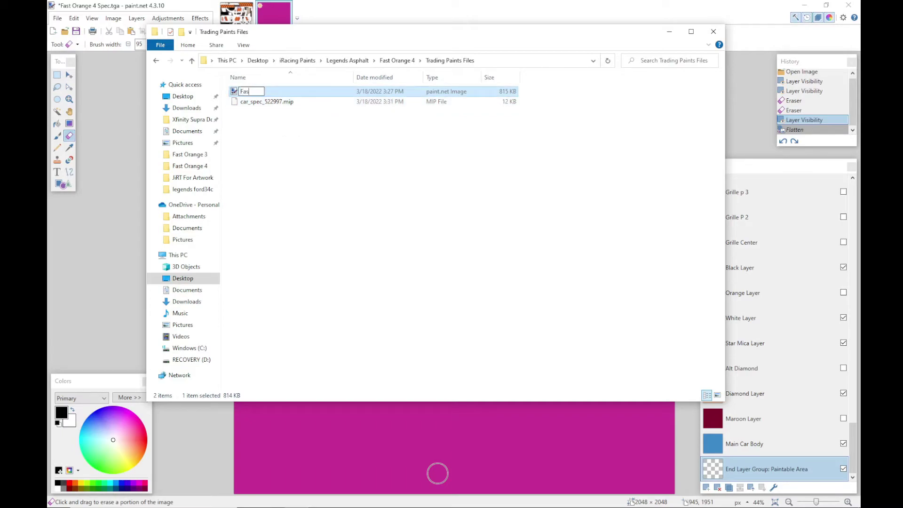
pyautogui.write('t orange 4')
pyautogui.write(' base')
pyautogui.click(258, 102)
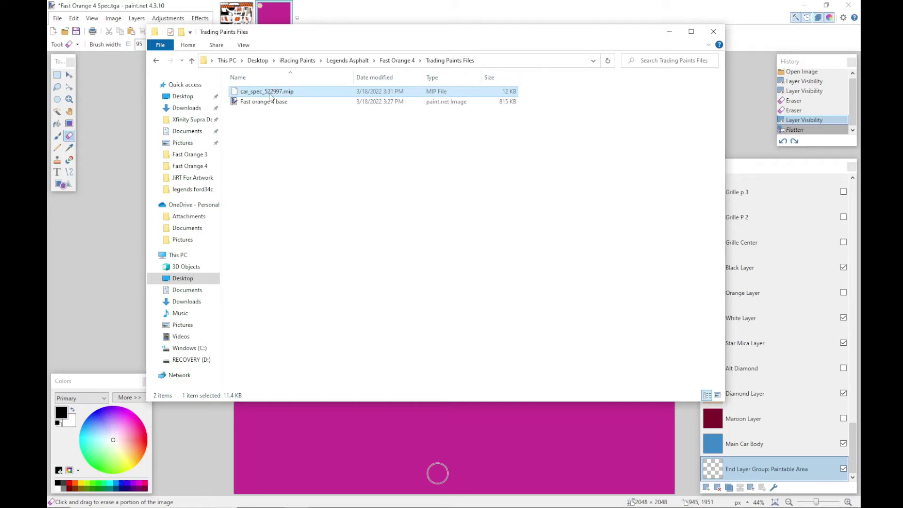
pyautogui.click(270, 93)
pyautogui.write('Fast or')
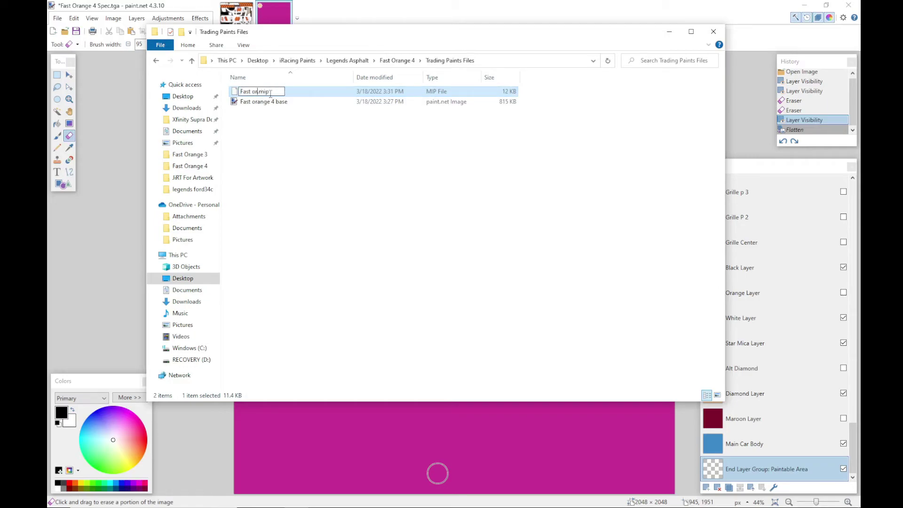
pyautogui.write('ange ')
pyautogui.write('4 spec')
pyautogui.click(287, 122)
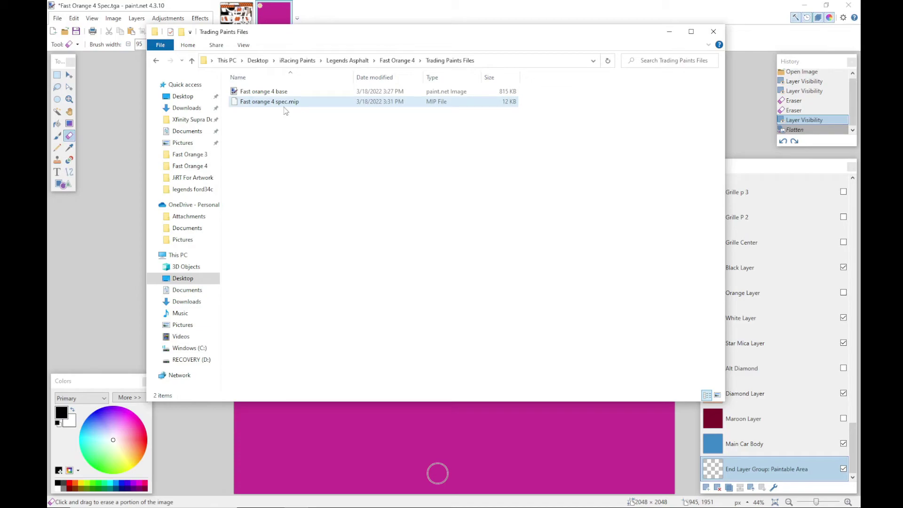
# Step: Bring iRacing forward and orbit the coupe's orange 00 paint through front, side and rear views
pyautogui.click(669, 32)
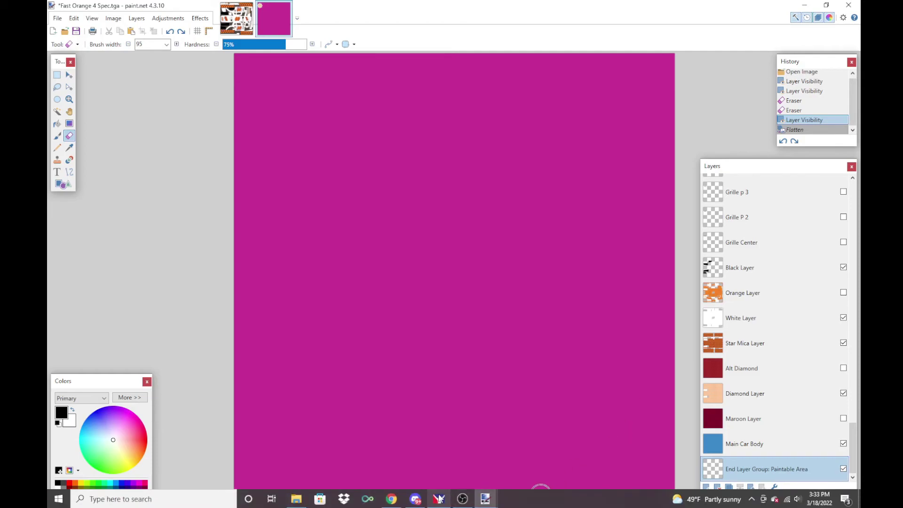
pyautogui.click(438, 499)
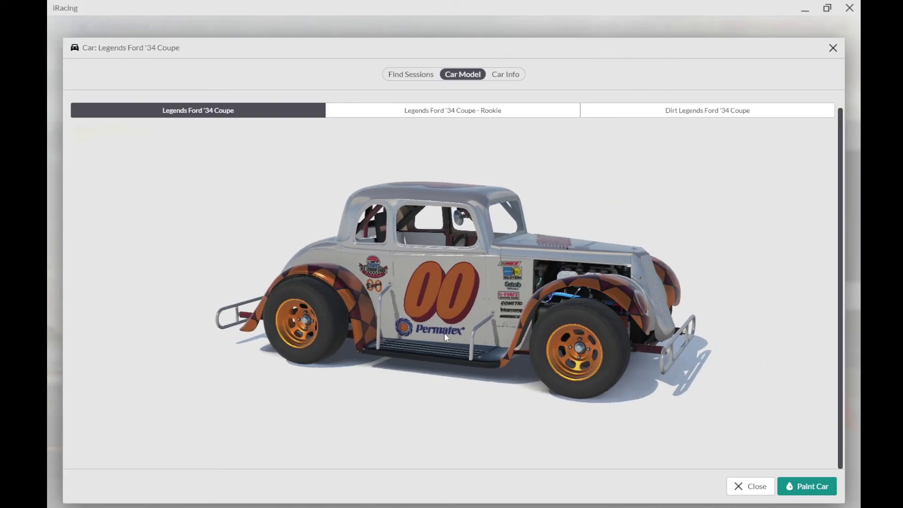
pyautogui.moveTo(444, 333); pyautogui.dragTo(333, 350)
pyautogui.moveTo(296, 318); pyautogui.dragTo(439, 301)
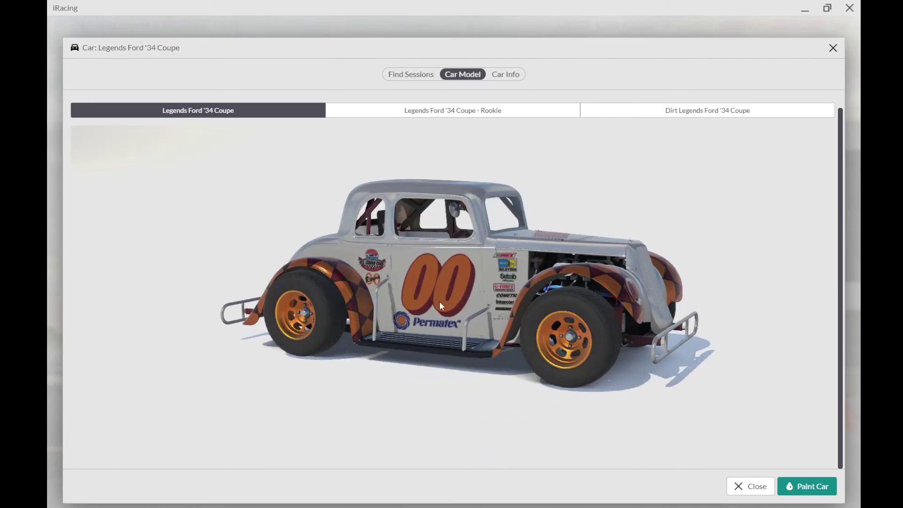
pyautogui.moveTo(440, 301)
pyautogui.mouseDown()
pyautogui.moveTo(596, 296)
pyautogui.moveTo(434, 315)
pyautogui.moveTo(419, 385)
pyautogui.moveTo(461, 334)
pyautogui.mouseUp()
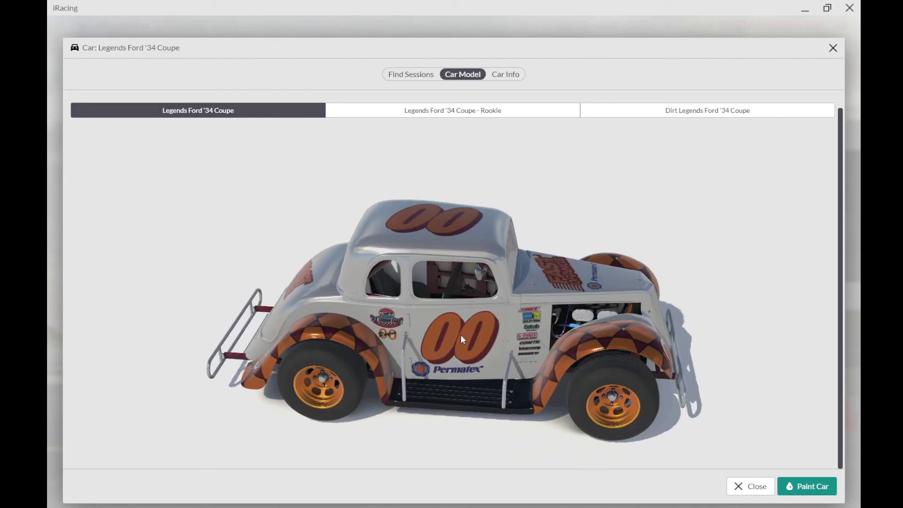